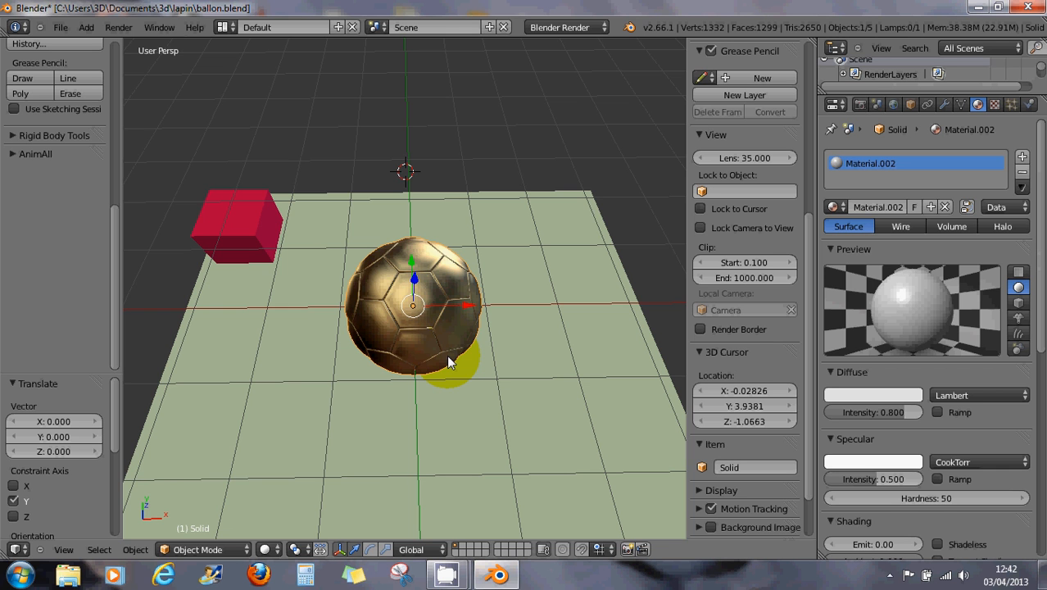
Reposition the camera along Y and X near the plane's lower-right corner in top orthographic view, and rotate it by about 355.08°.
key("KP_5")
key("KP_7")
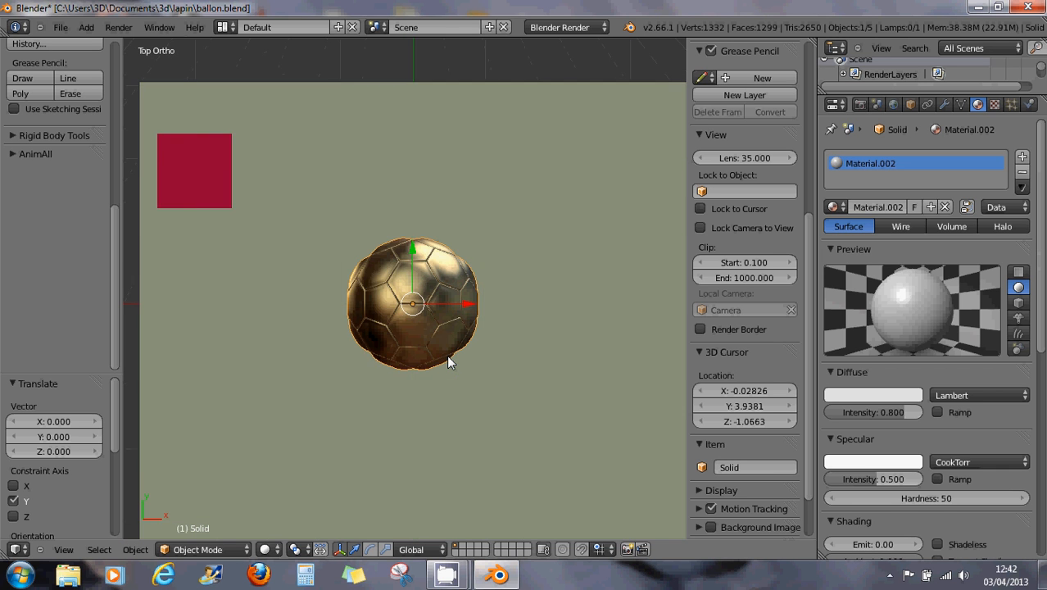
scroll(464, 357, "down", 4)
middle_click_drag(459, 400, 385, 312, "shift")
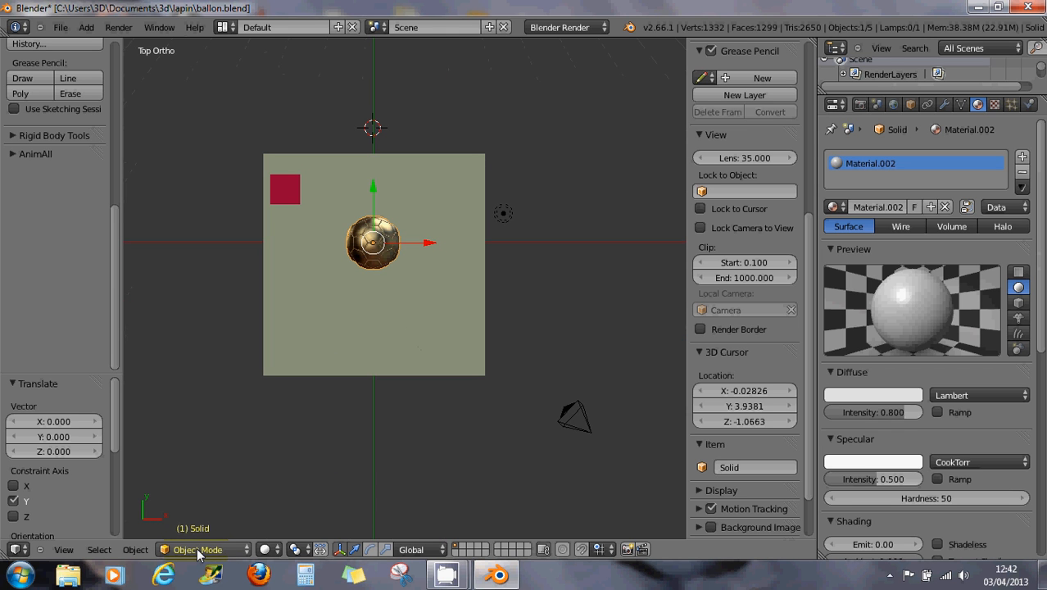
right_click(576, 420)
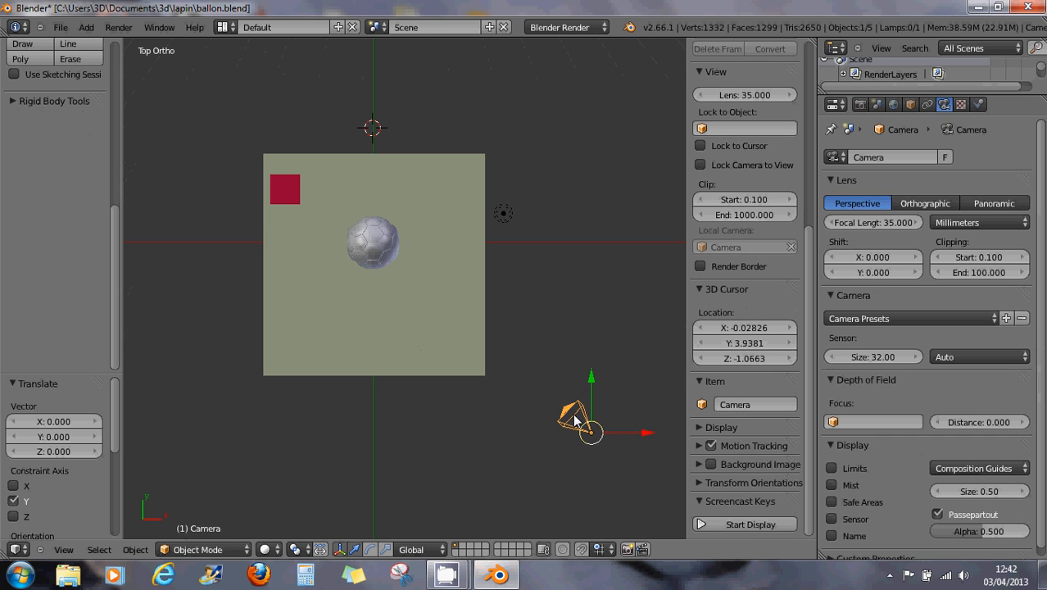
left_click_drag(591, 376, 595, 253)
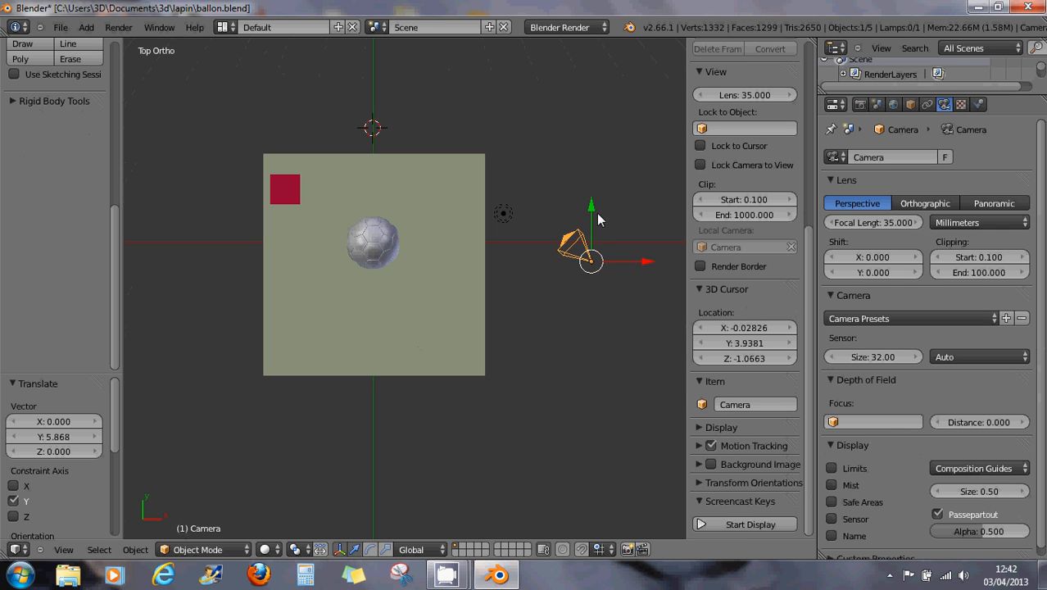
left_click_drag(595, 212, 586, 351)
mouse_move(647, 403)
left_mouse_down()
mouse_move(468, 412)
mouse_move(628, 412)
left_mouse_up()
key("r")
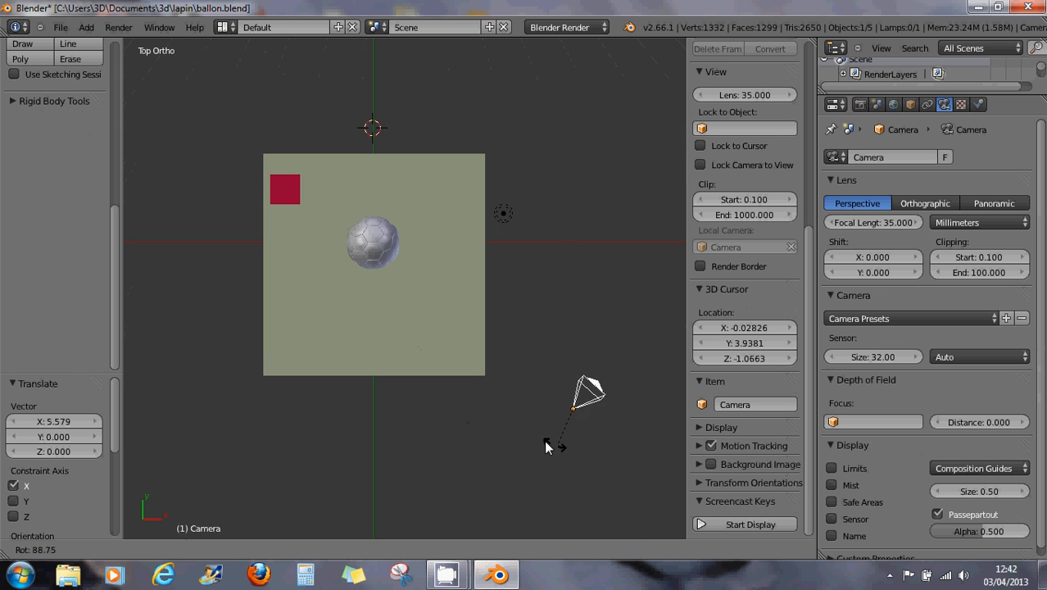
left_click(617, 427)
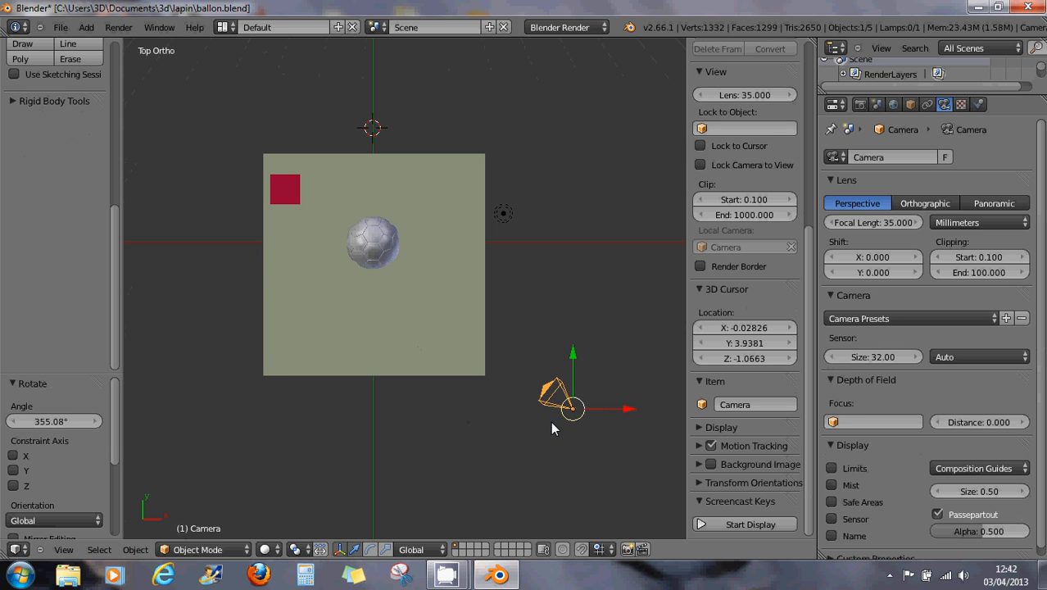
Move the camera along X and about 1.717 along Y, and scale it by about 1.493.
middle_click_drag(561, 409, 517, 355)
middle_click_drag(614, 427, 545, 401, "shift")
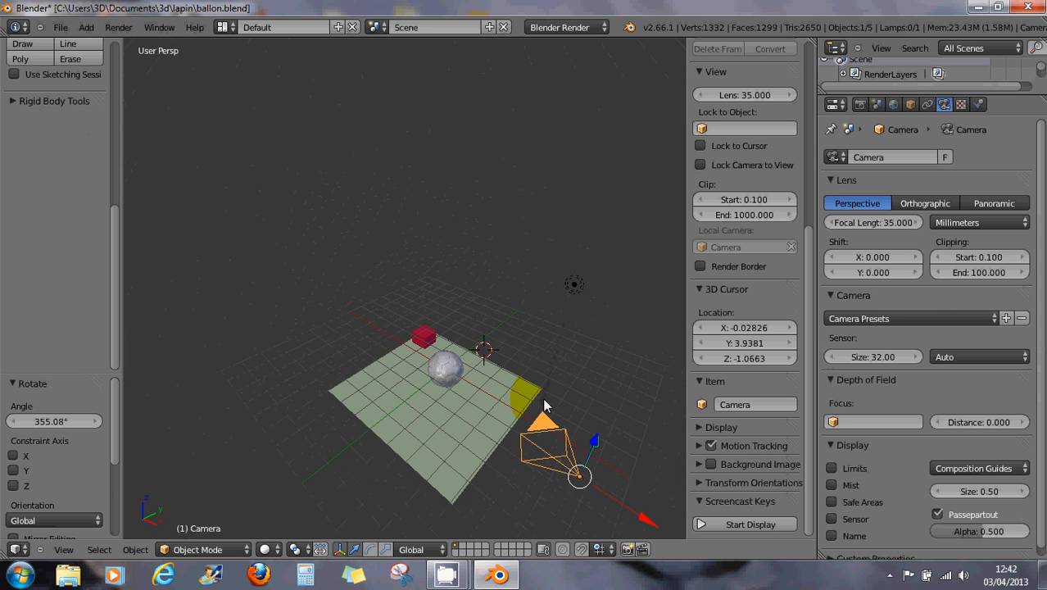
scroll(563, 430, "up", 2)
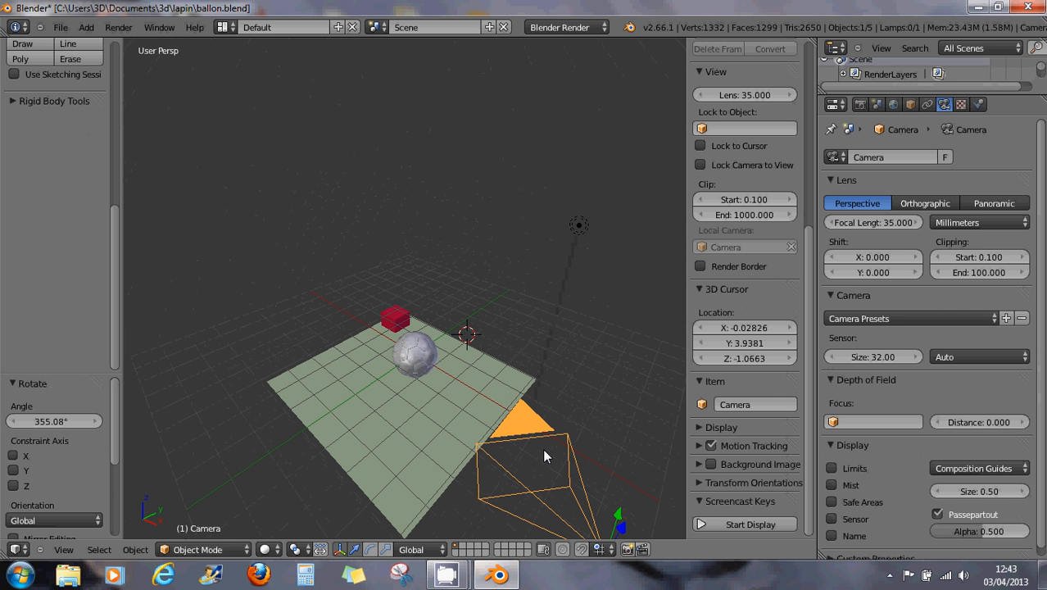
middle_click_drag(541, 446, 616, 488)
left_click_drag(645, 484, 506, 484)
left_click_drag(467, 449, 460, 351)
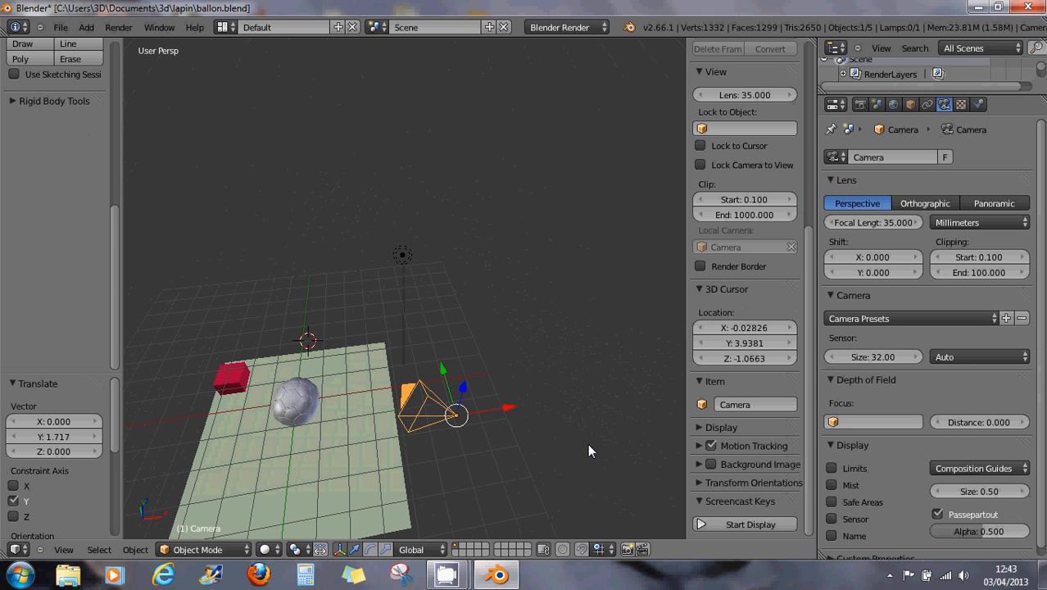
key("s")
left_click(652, 472)
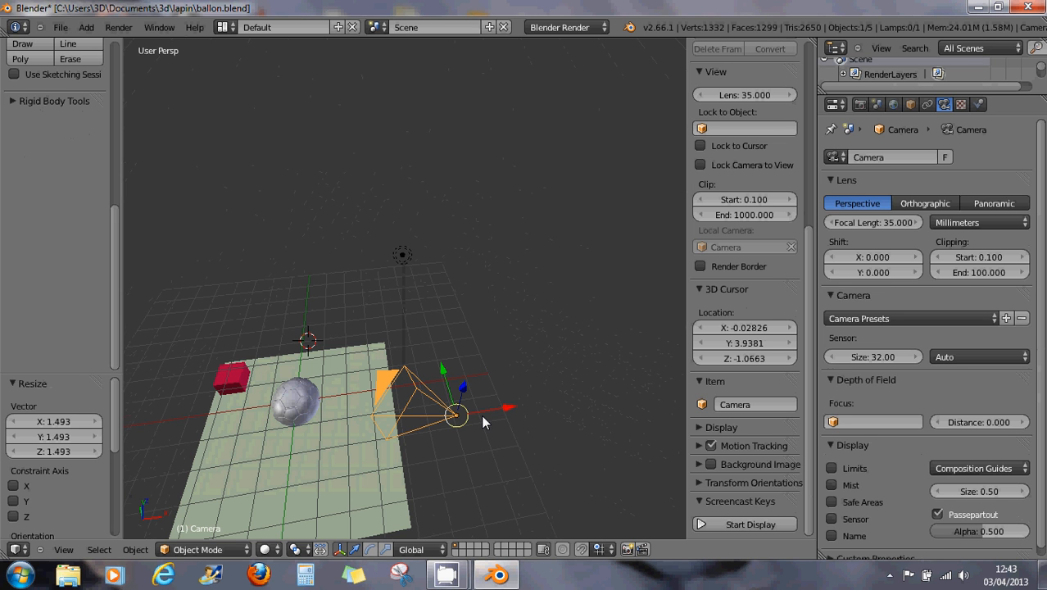
Look at the scene through the camera and render a test image, returning to the 3D view.
key("KP_0")
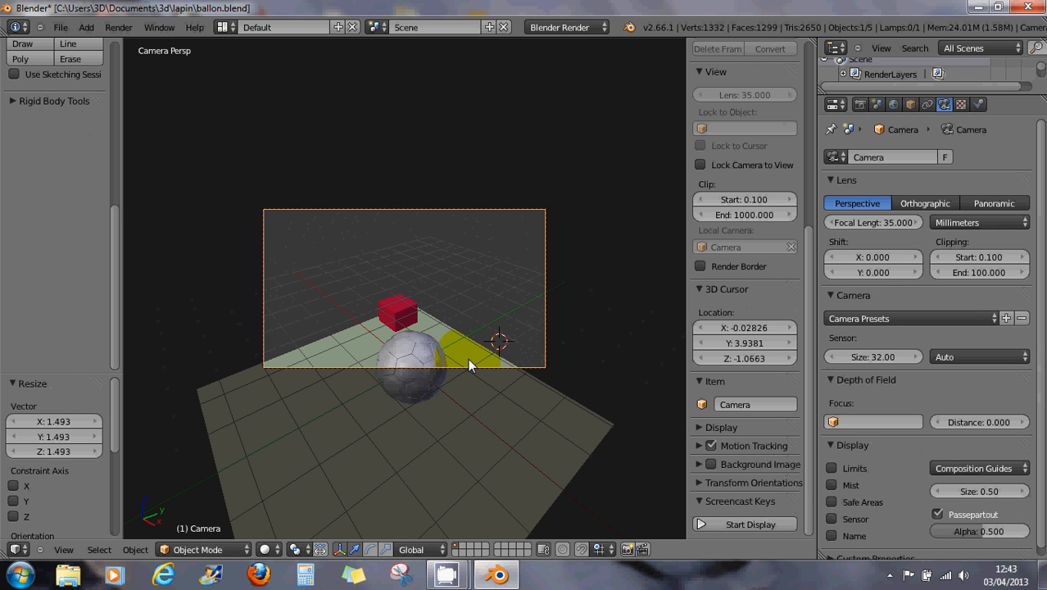
scroll(409, 336, "up", 5)
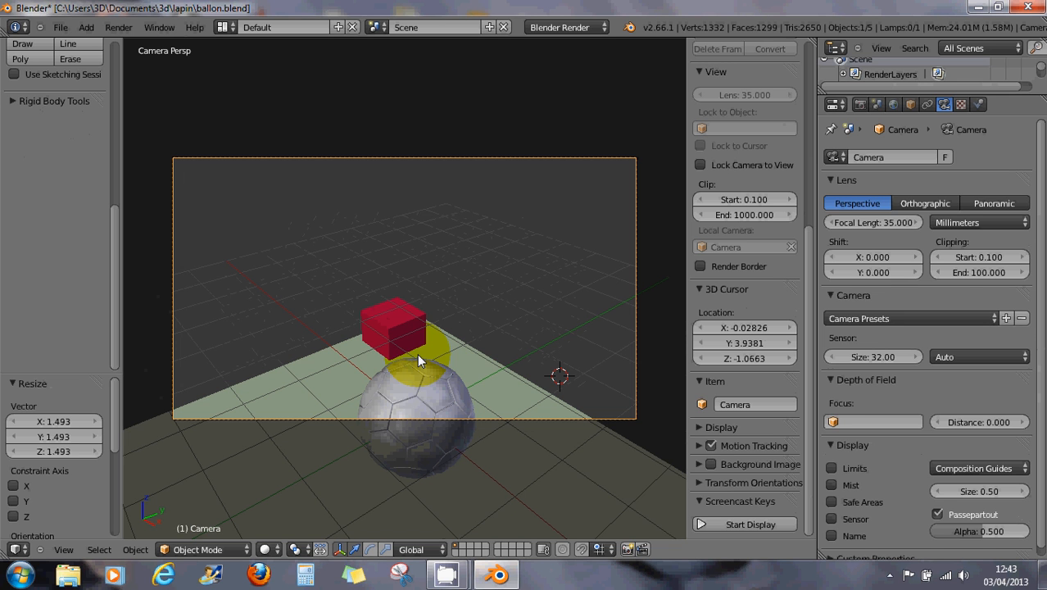
key("F12")
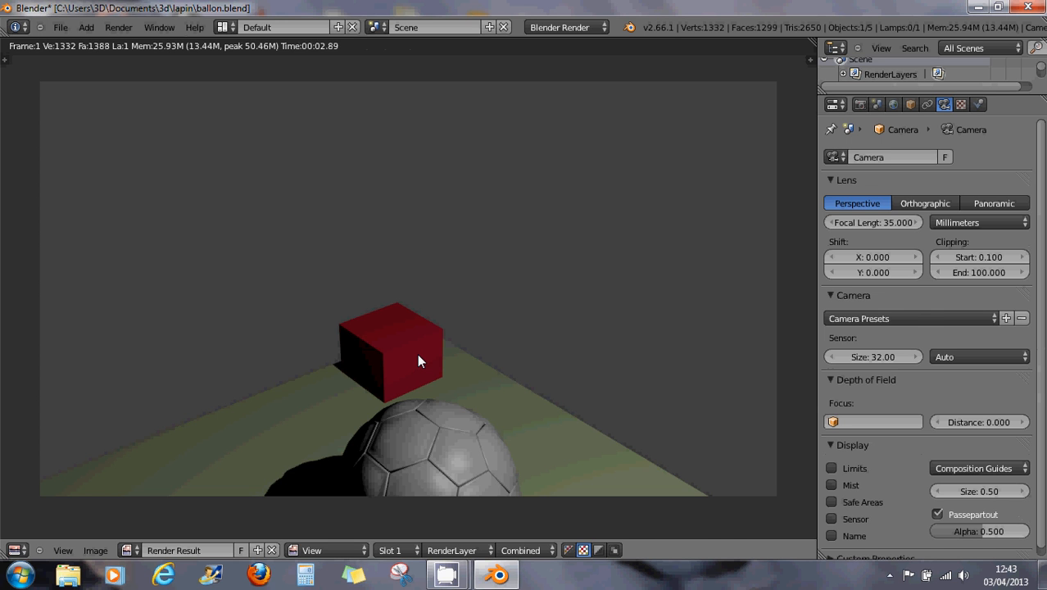
key("Escape")
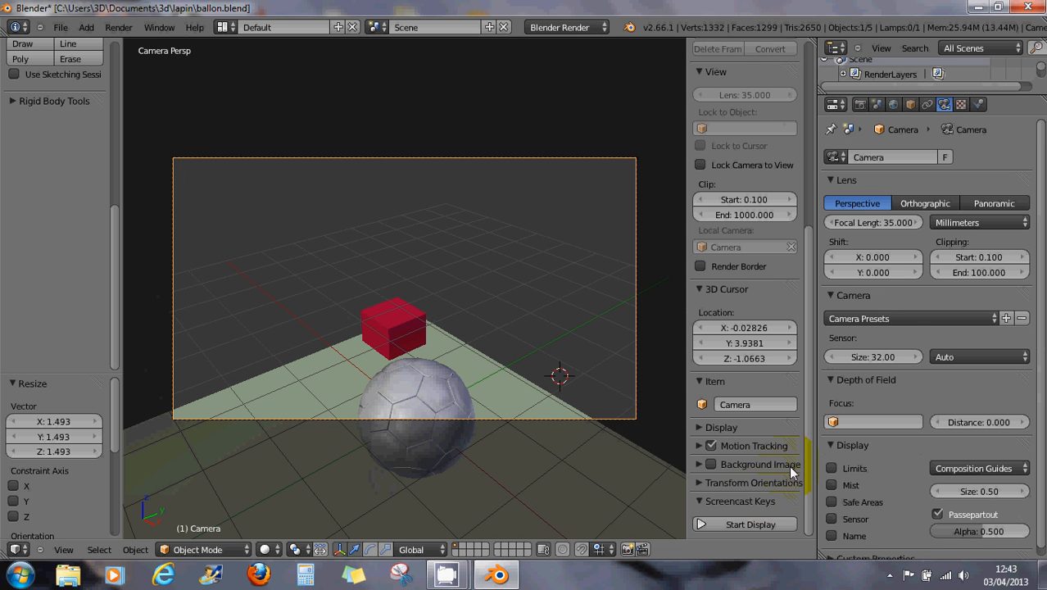
Start the Screencast Keys display and move the camera by about X 0.576, Y -0.725, Z -1.811 to frame the whole ball.
left_click(703, 523)
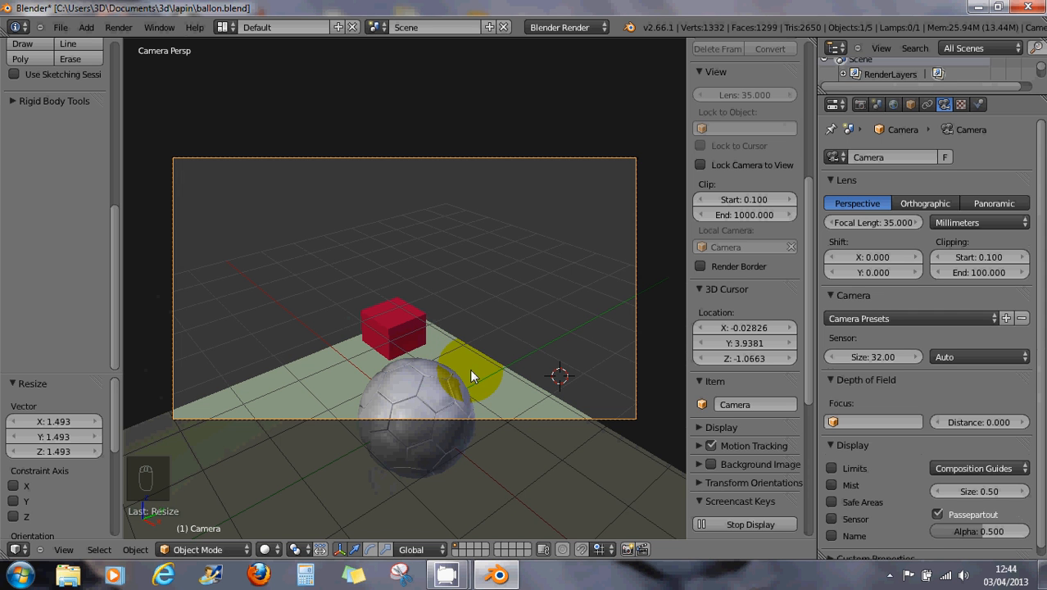
key("g")
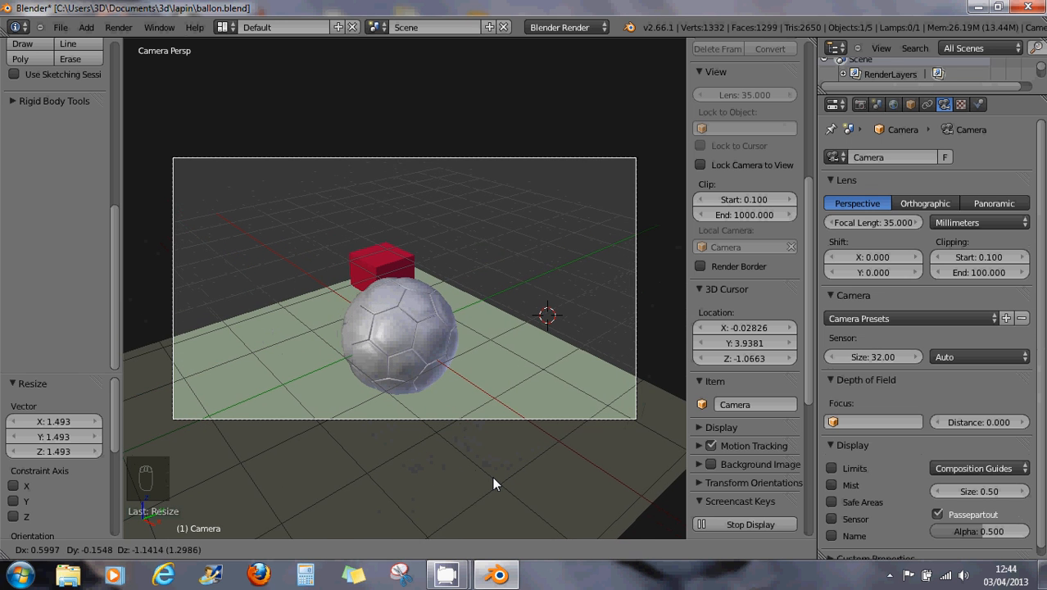
key("Escape")
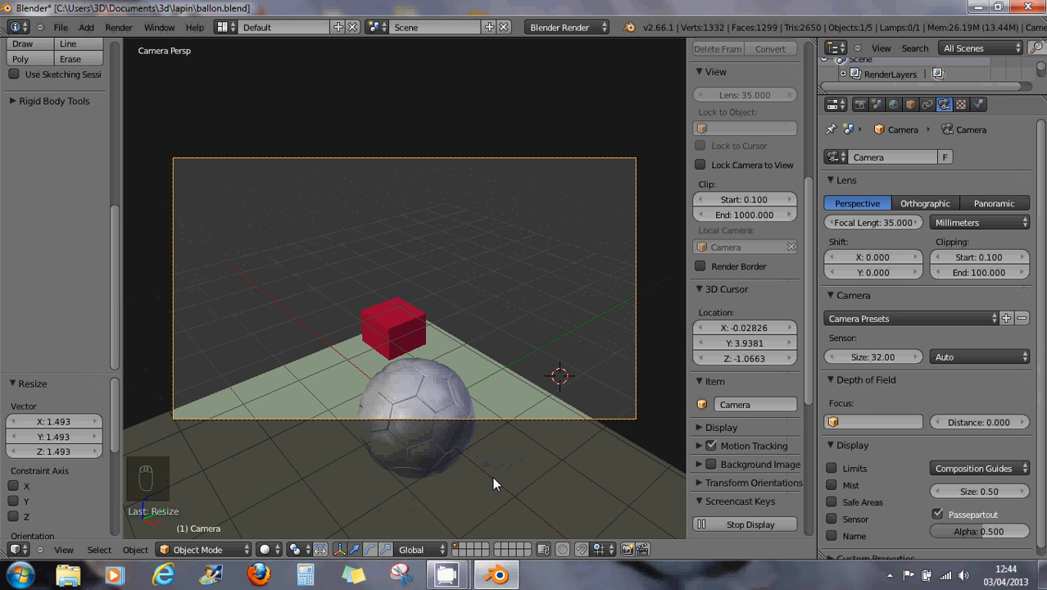
key("g")
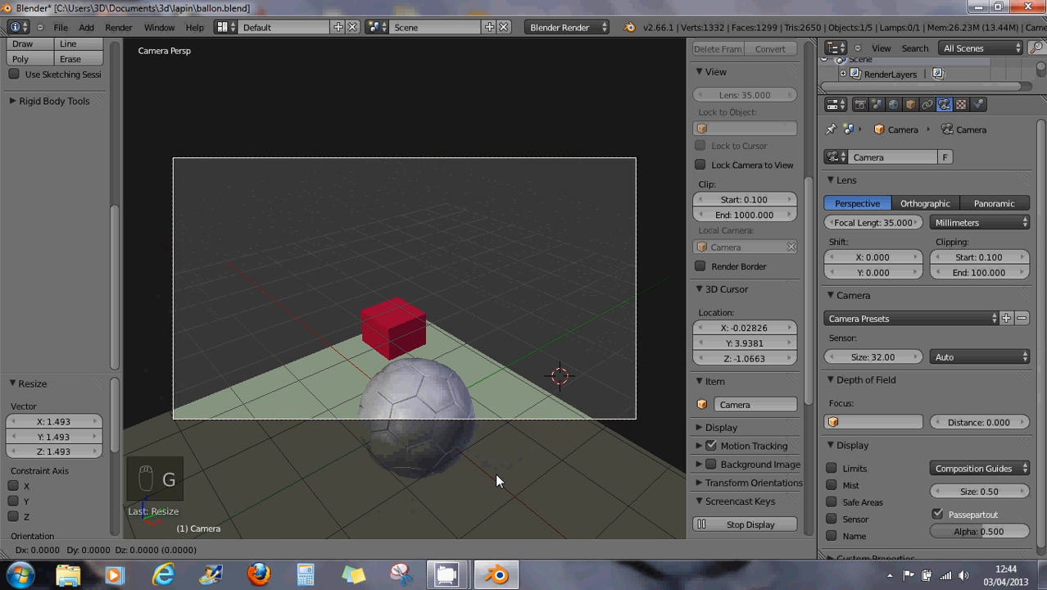
left_click(479, 152)
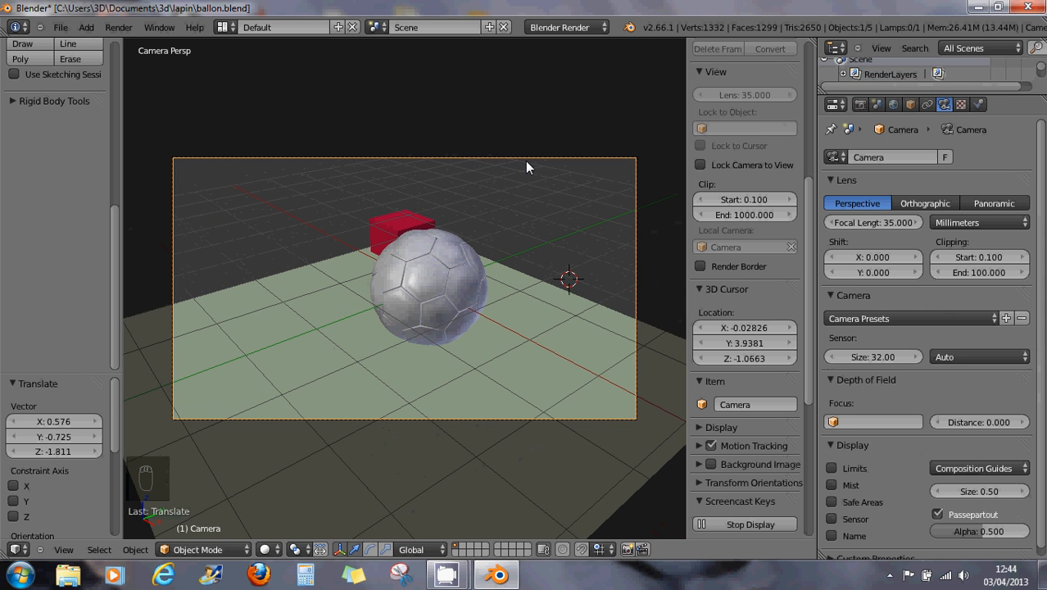
Rotate the camera by about -1.033° around the global Z axis, trying the X and Y axes first, and try scaling it.
key("r")
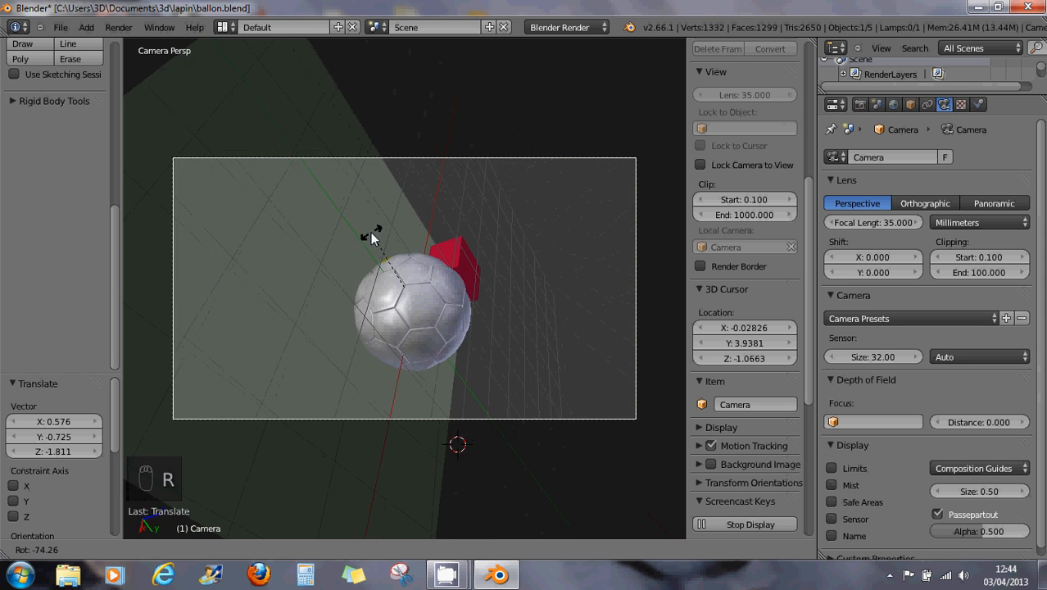
key("x")
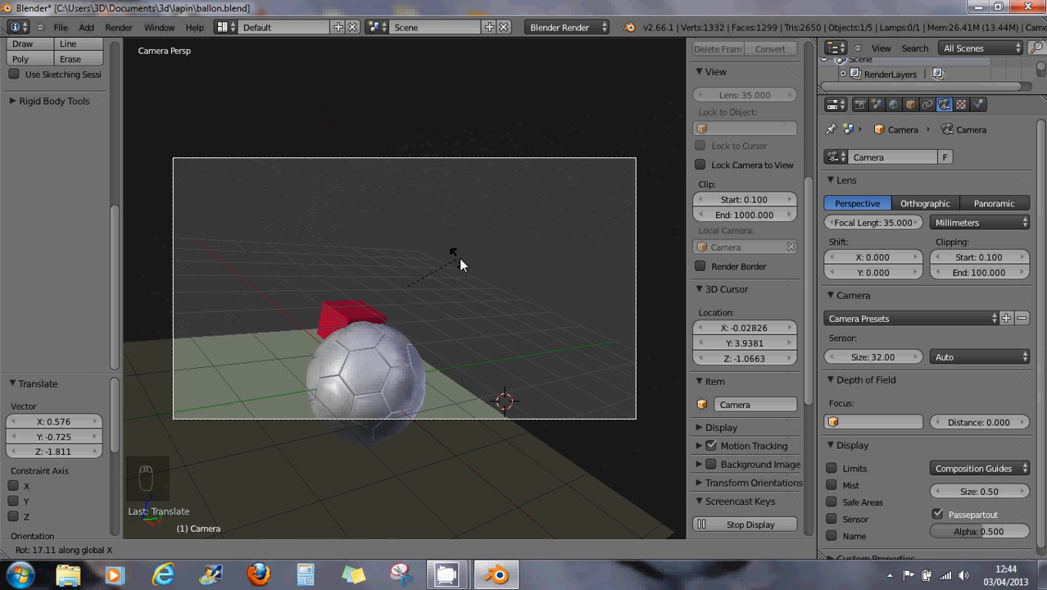
key("y")
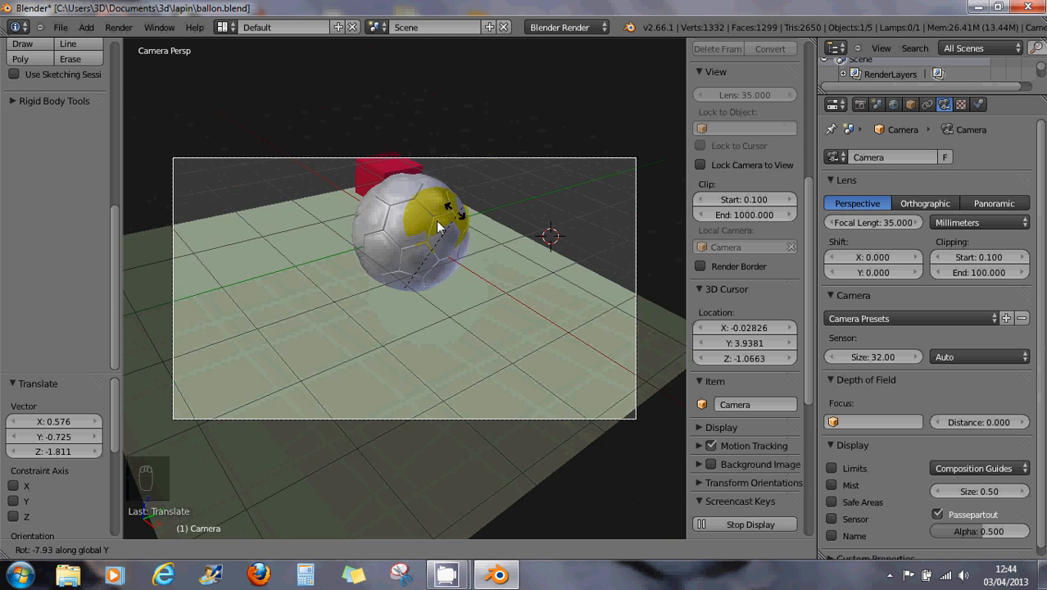
key("z")
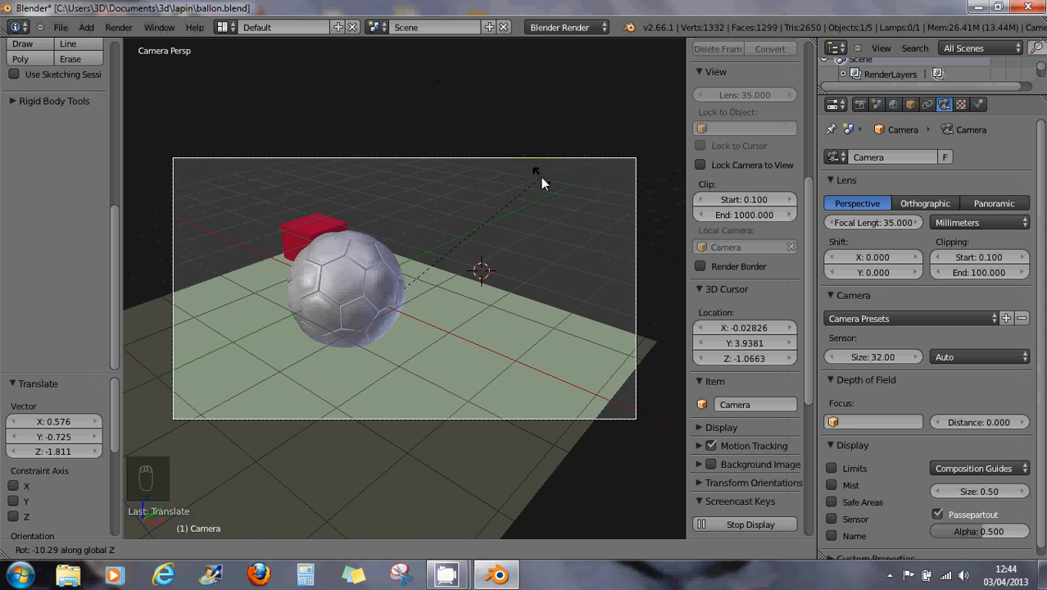
left_click(505, 181)
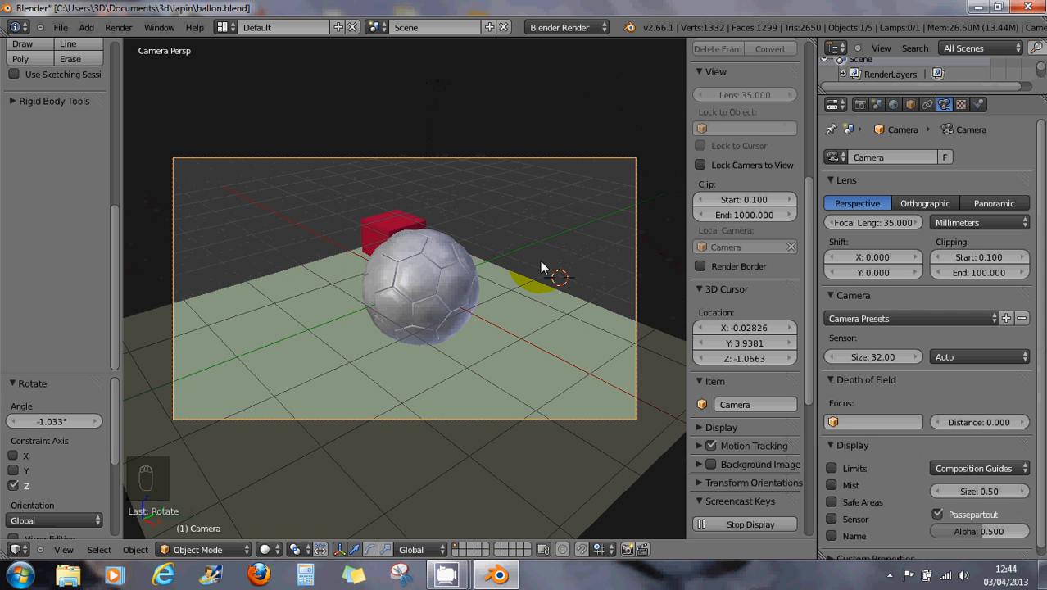
key("s")
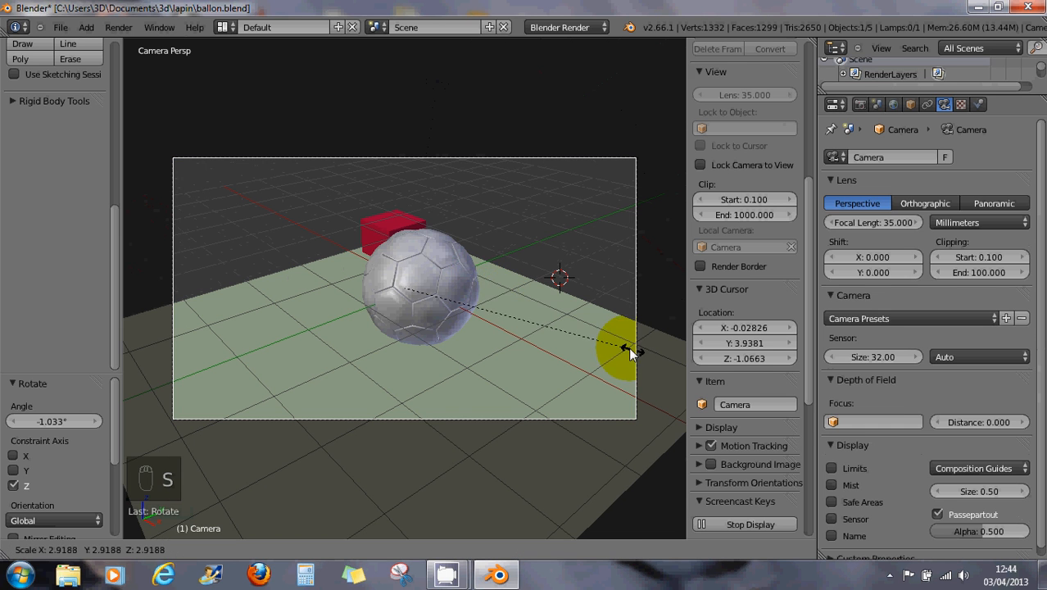
right_click(518, 286)
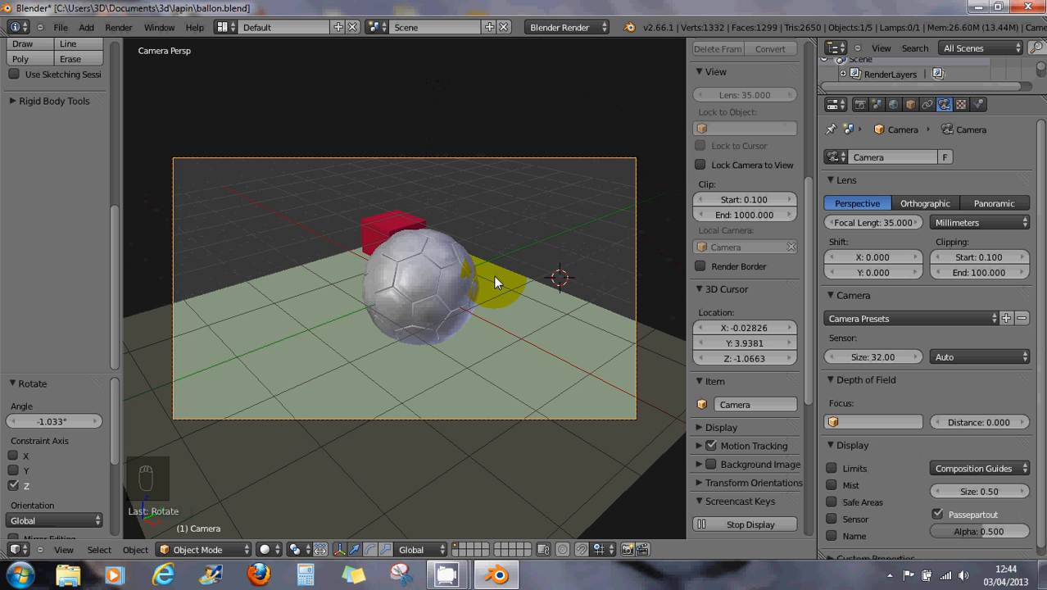
Move the camera along its local Z axis for a close-up of the ball and render a test image.
key("g")
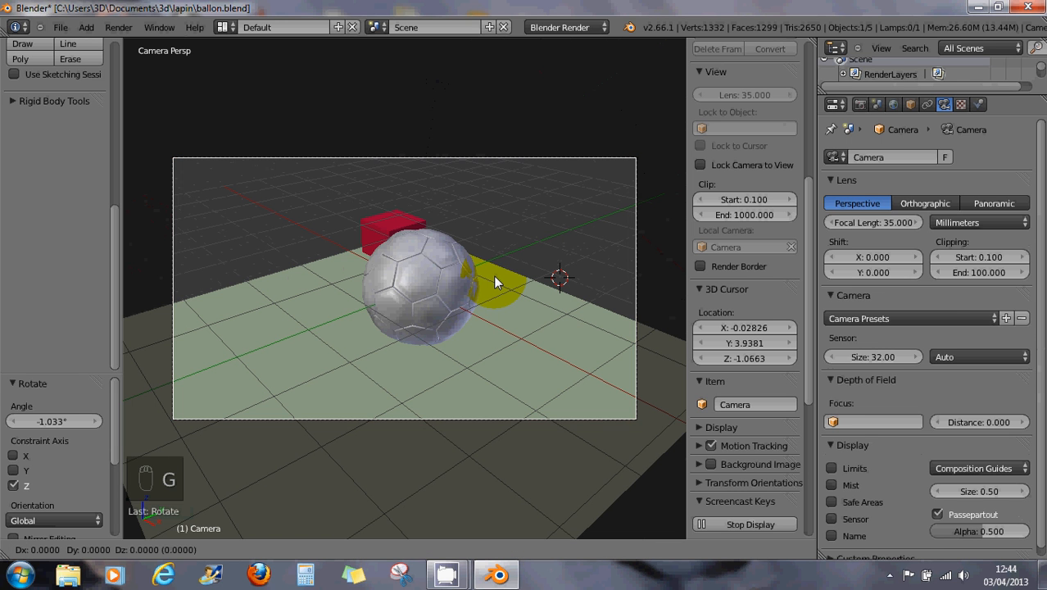
key("z")
key("z")
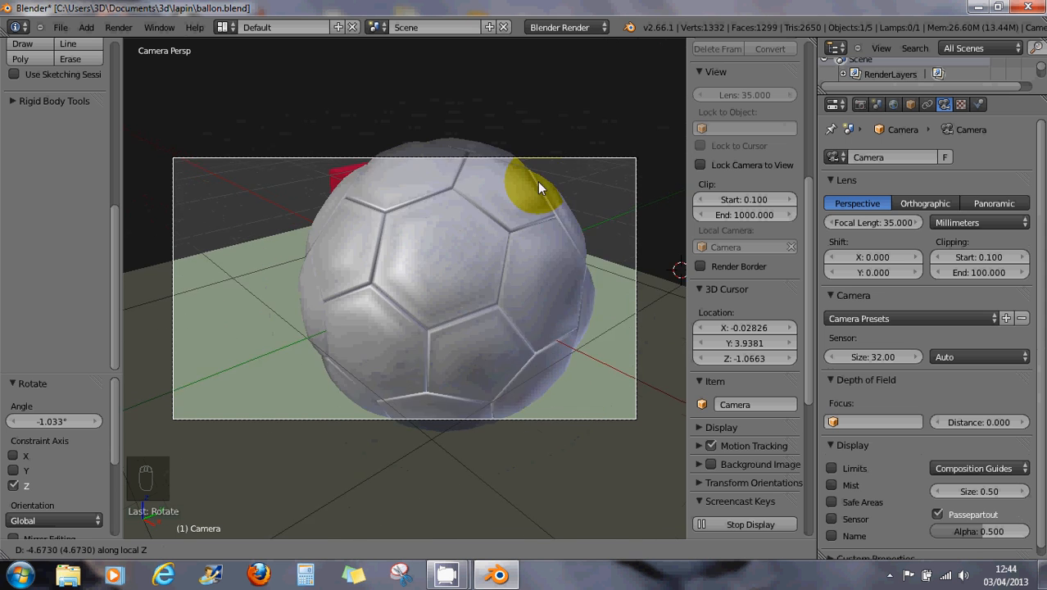
left_click(536, 174)
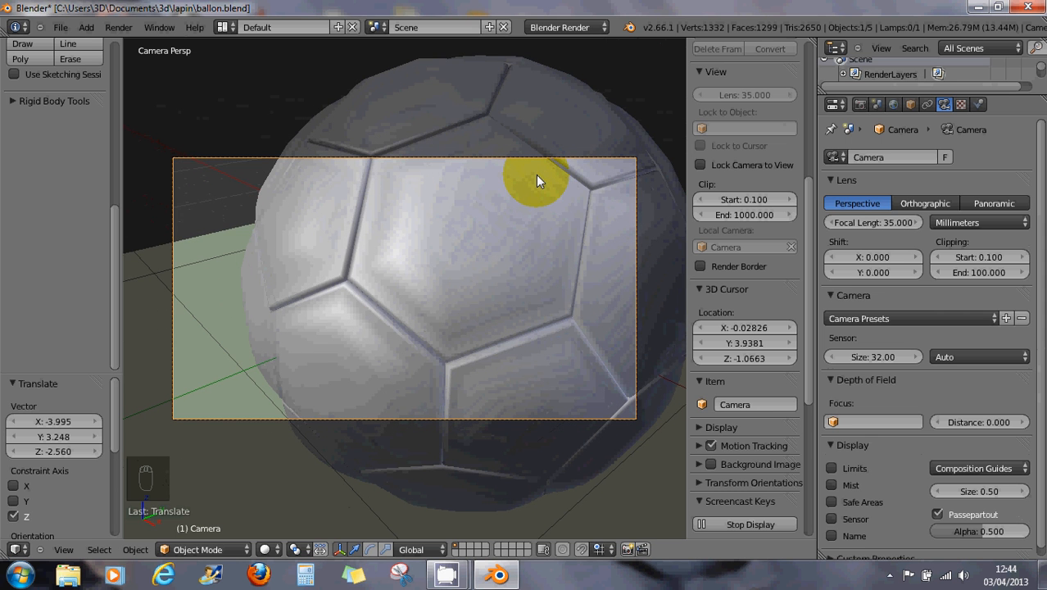
key("F12")
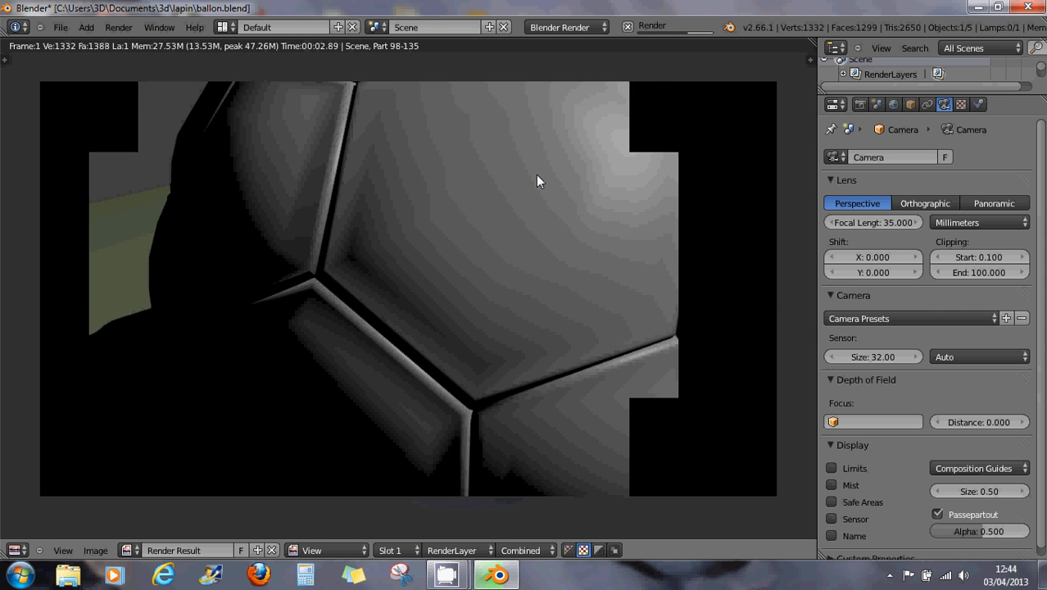
key("Escape")
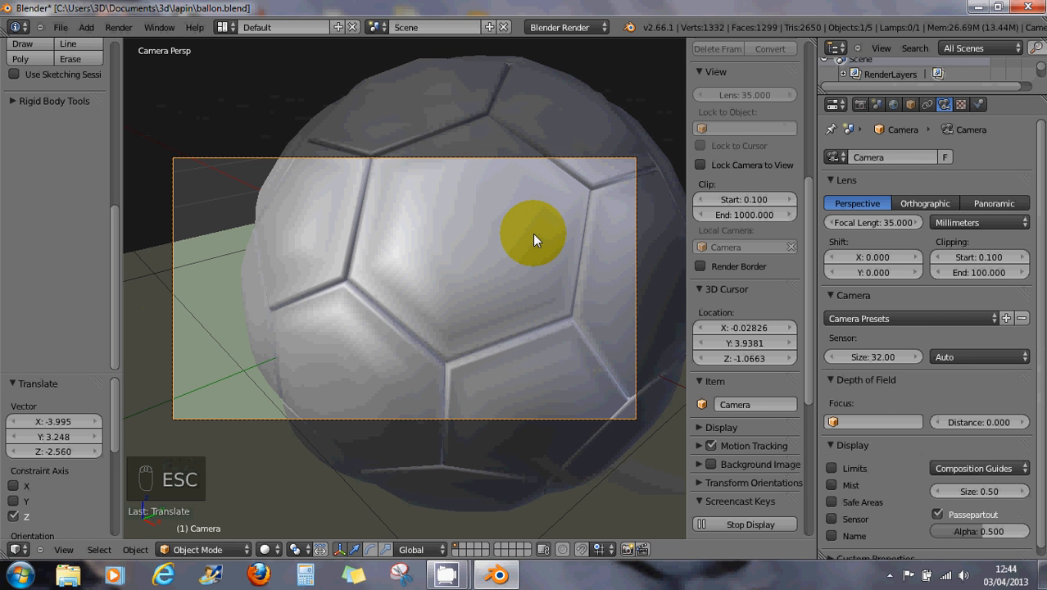
Move the camera away from the ball in top view, along positive X and by about -2.119 along Y.
key("KP_7")
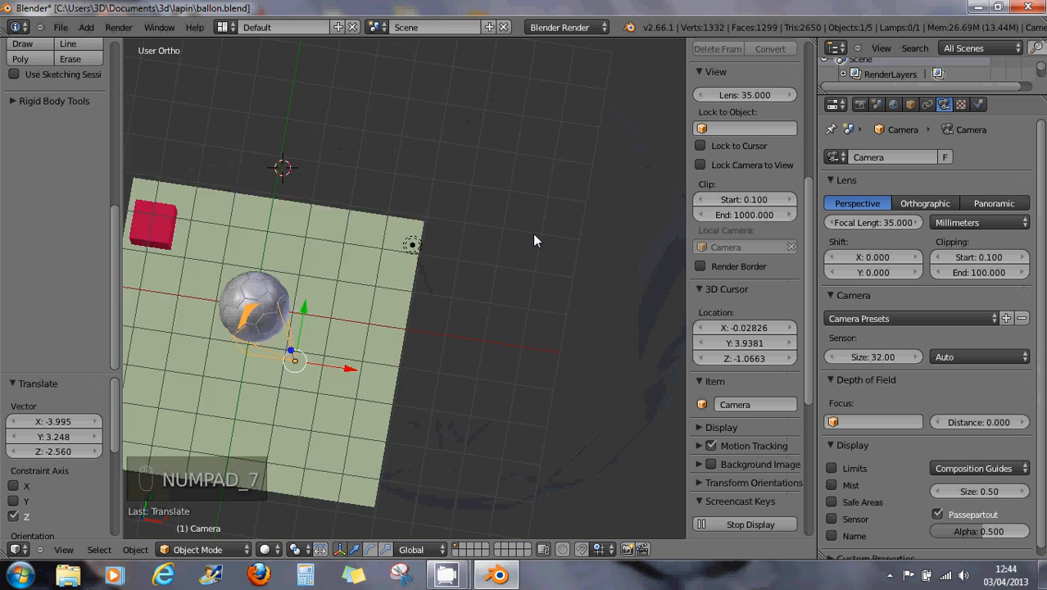
scroll(344, 328, "up", 4)
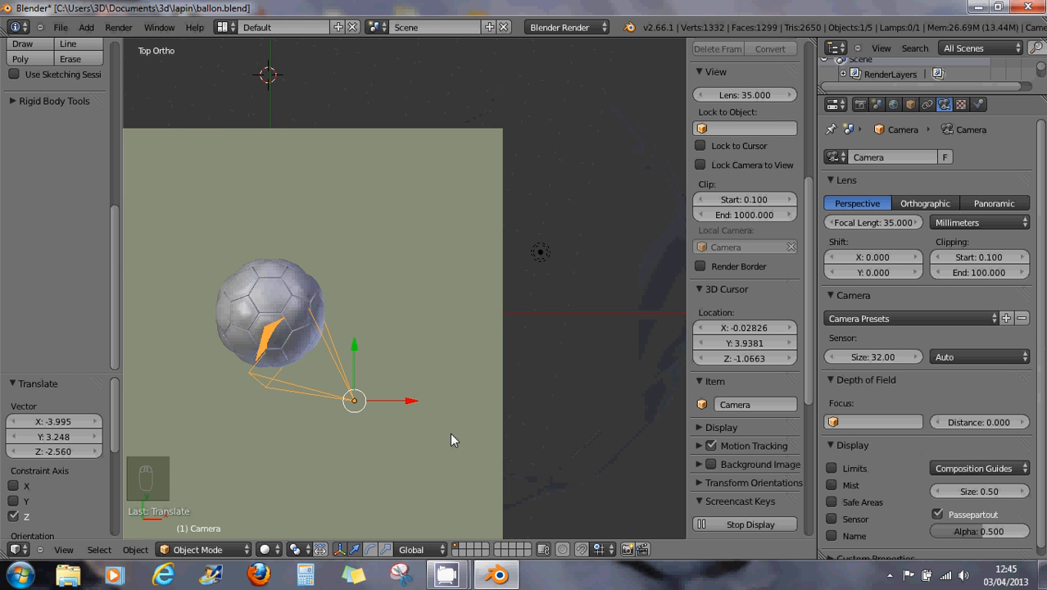
left_click_drag(409, 402, 595, 429)
left_click_drag(545, 344, 536, 443)
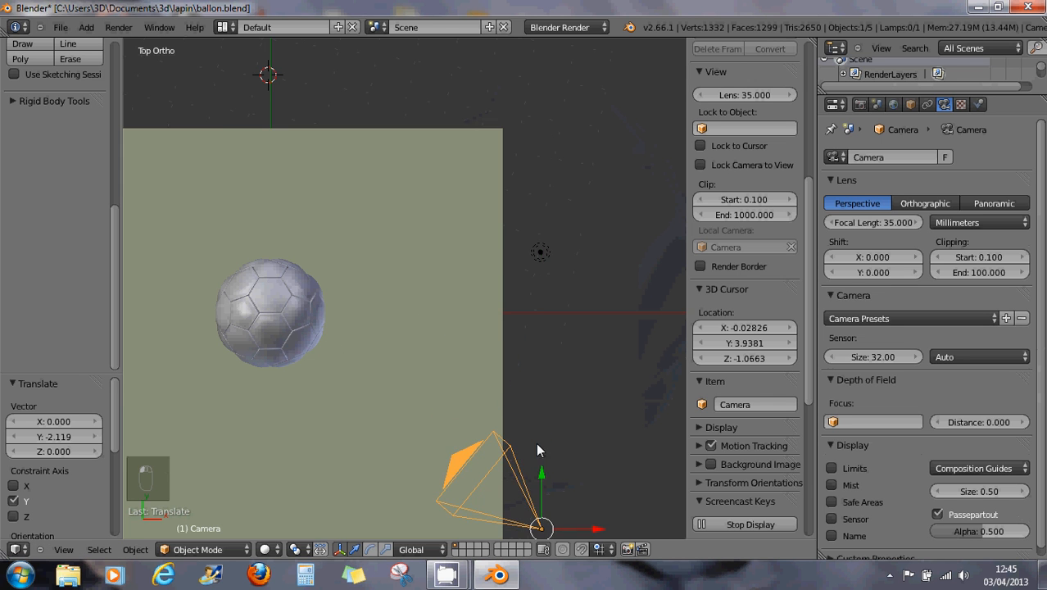
scroll(532, 422, "down", 3)
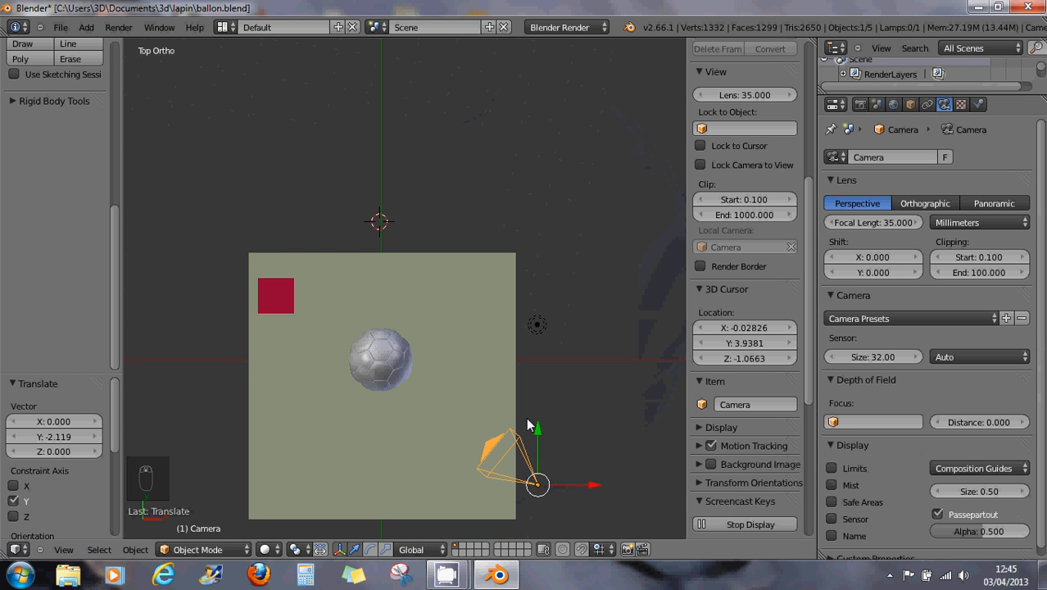
Scale the camera by about 0.595 and make it track the soccer ball with a Track To Constraint.
key("s")
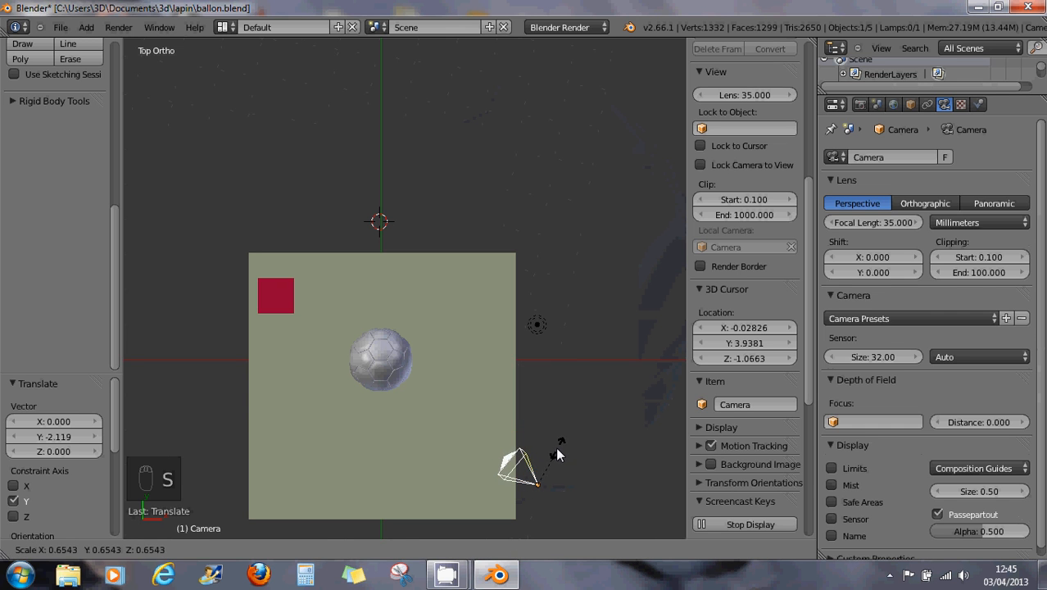
left_click(545, 453)
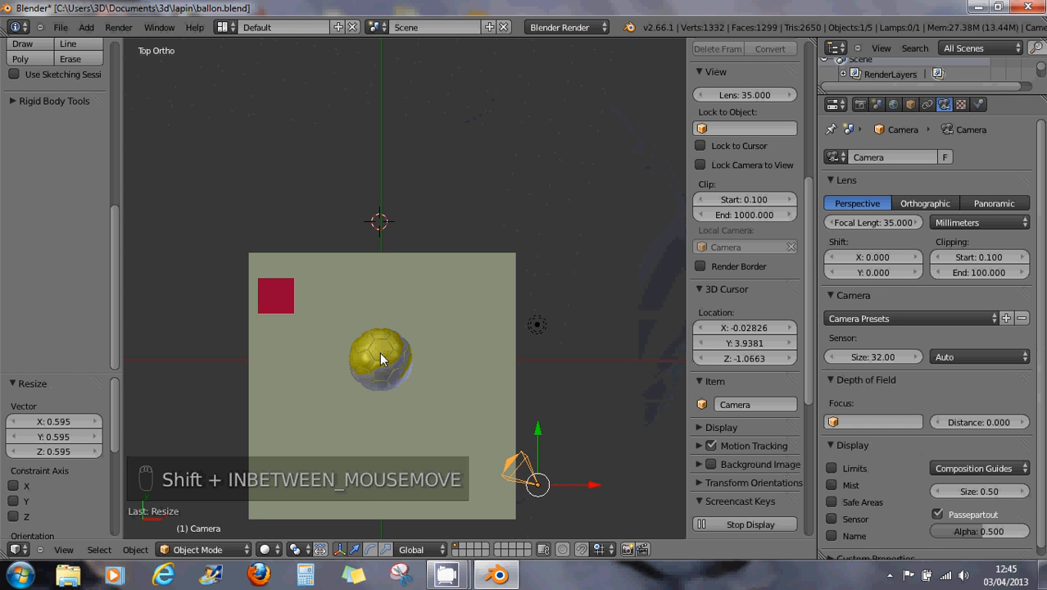
right_click(391, 366, "shift")
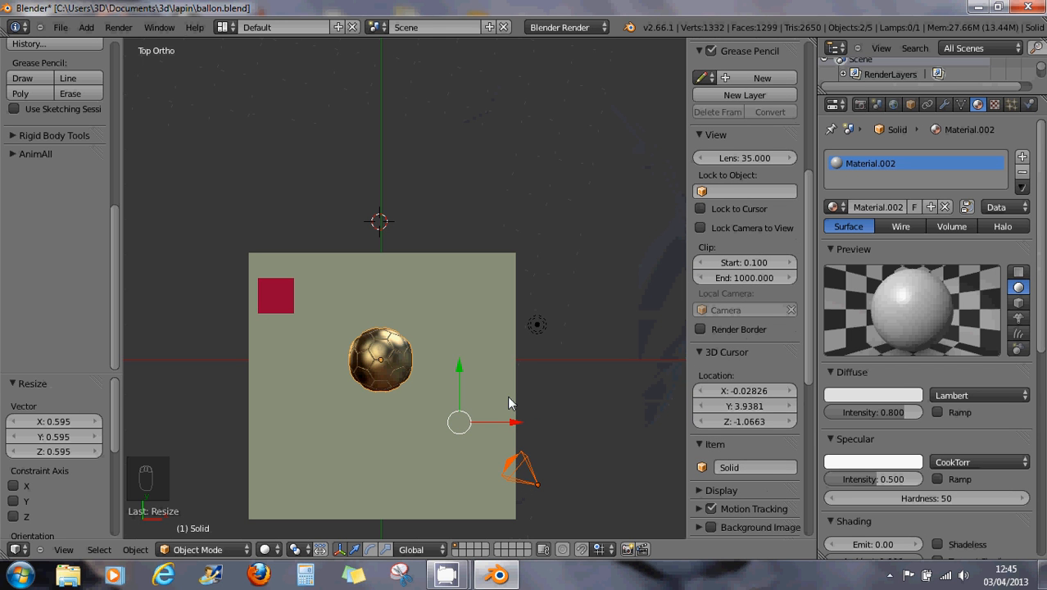
key("ctrl+t")
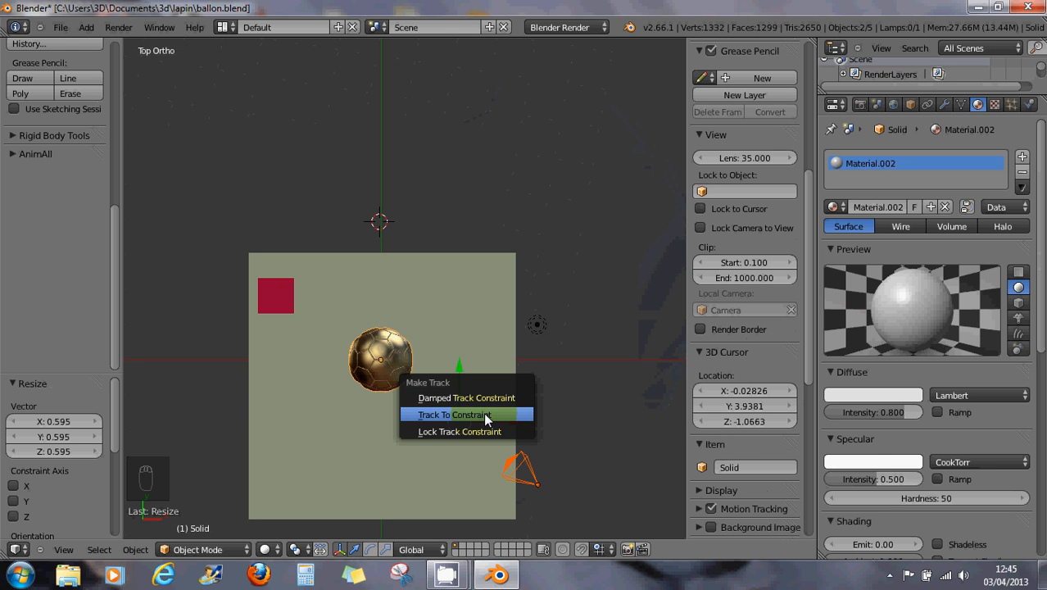
left_click(481, 415)
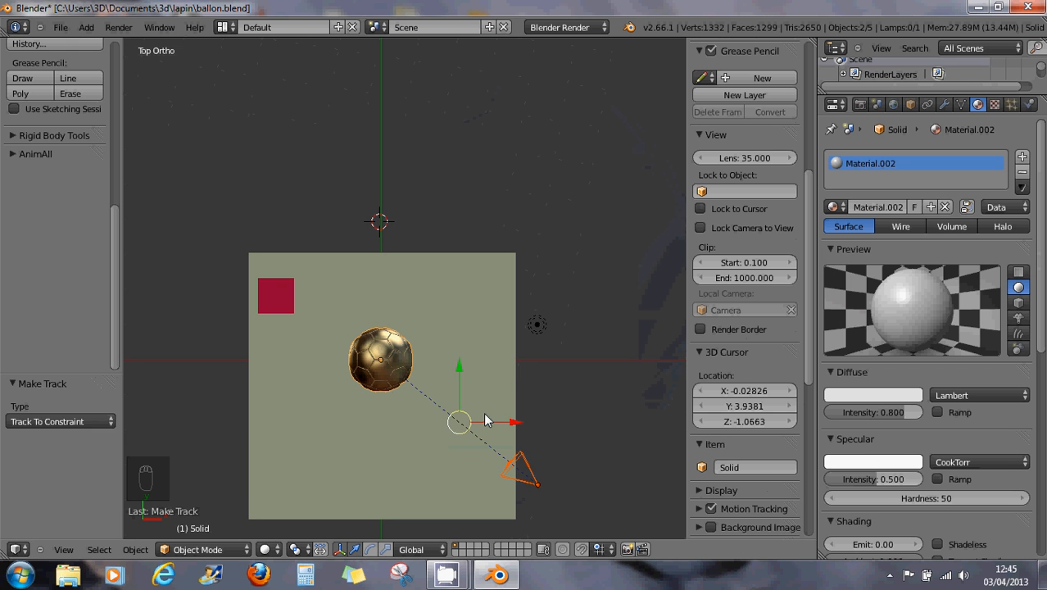
Move the camera around the ball along the Y and X axes to test tracking, ending with about -6.842 along Y.
right_click(538, 482)
left_click_drag(539, 440, 496, 162)
left_click_drag(584, 216, 246, 213)
left_click_drag(187, 154, 191, 391)
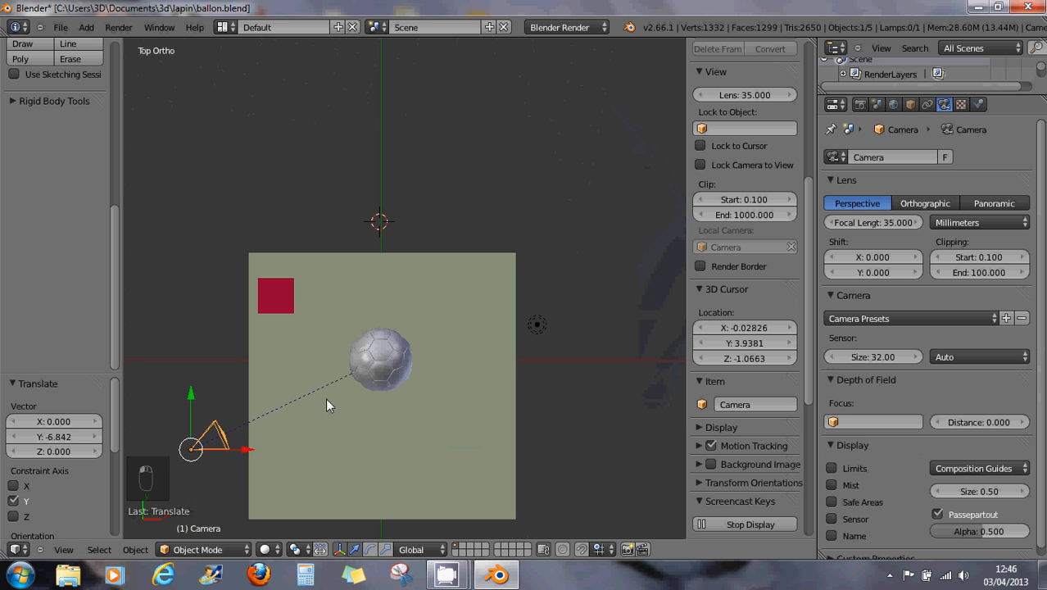
Move the ball along the Y axis by about -0.680 and again by about -0.373 to test the camera tracking.
right_click(379, 369)
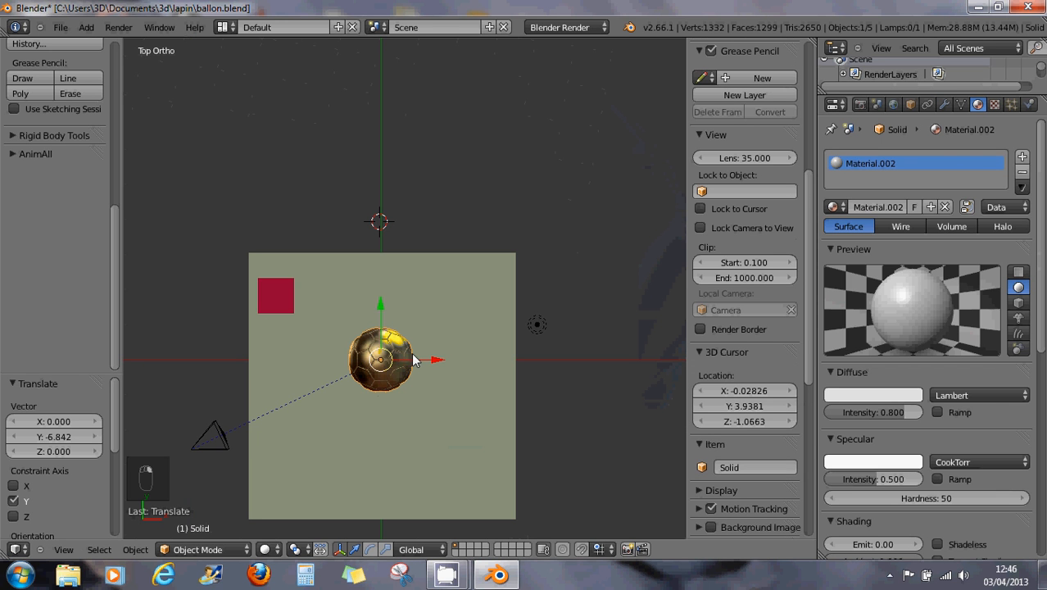
left_click_drag(381, 314, 361, 326)
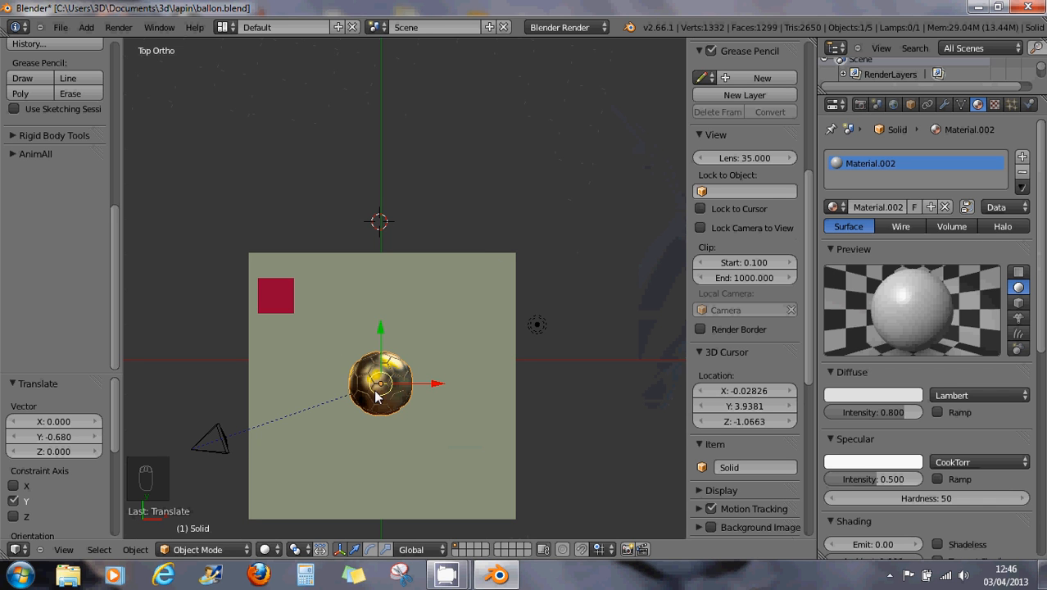
key("g")
key("y")
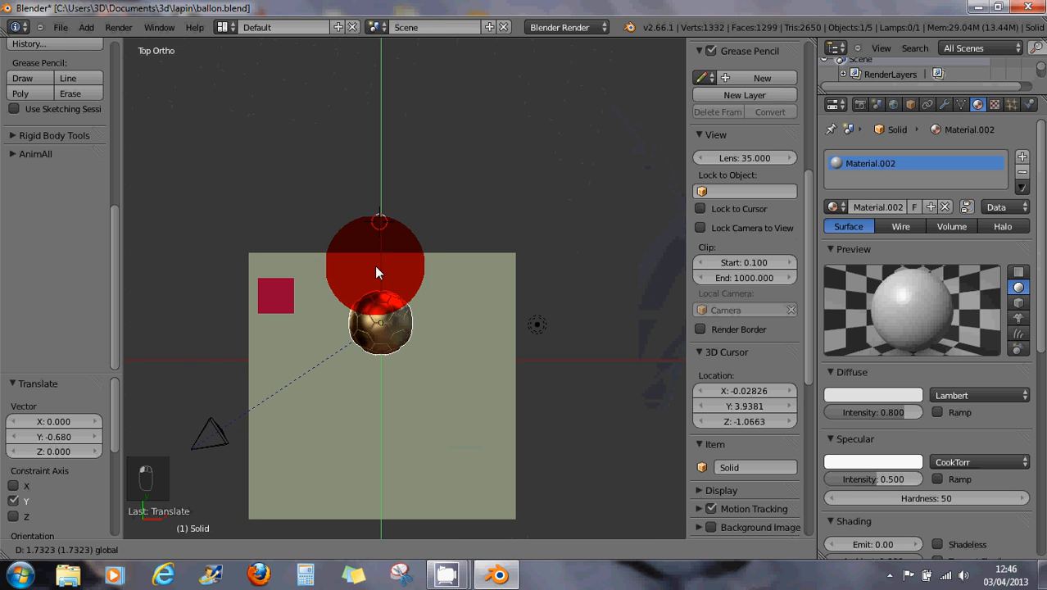
left_click(386, 341)
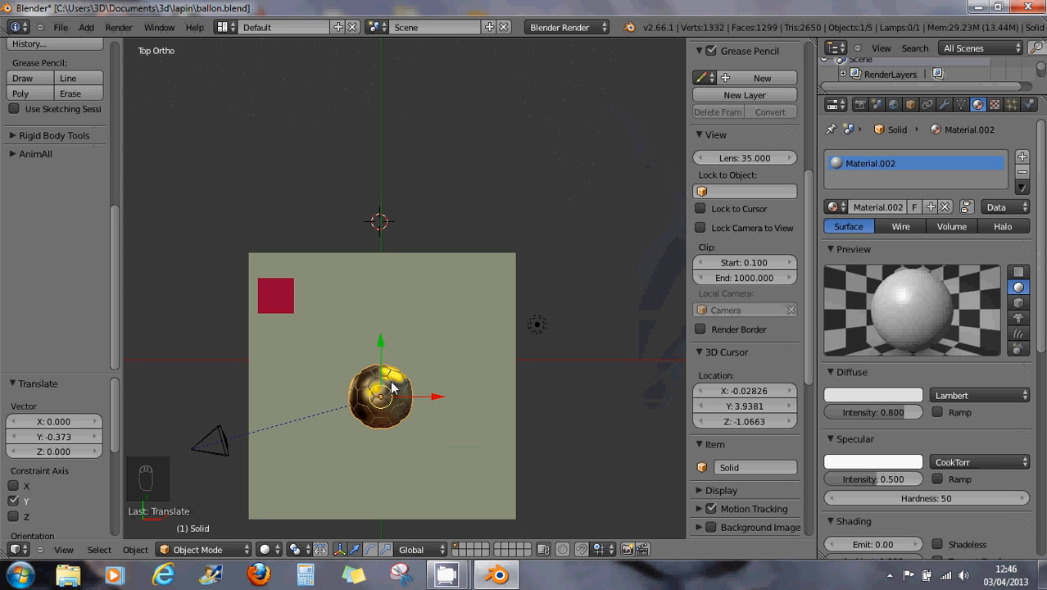
Move the ball up along Y and about 1.820 along X, and back down with about -1.535 along X.
left_click_drag(385, 337, 392, 260)
left_click_drag(429, 298, 464, 383)
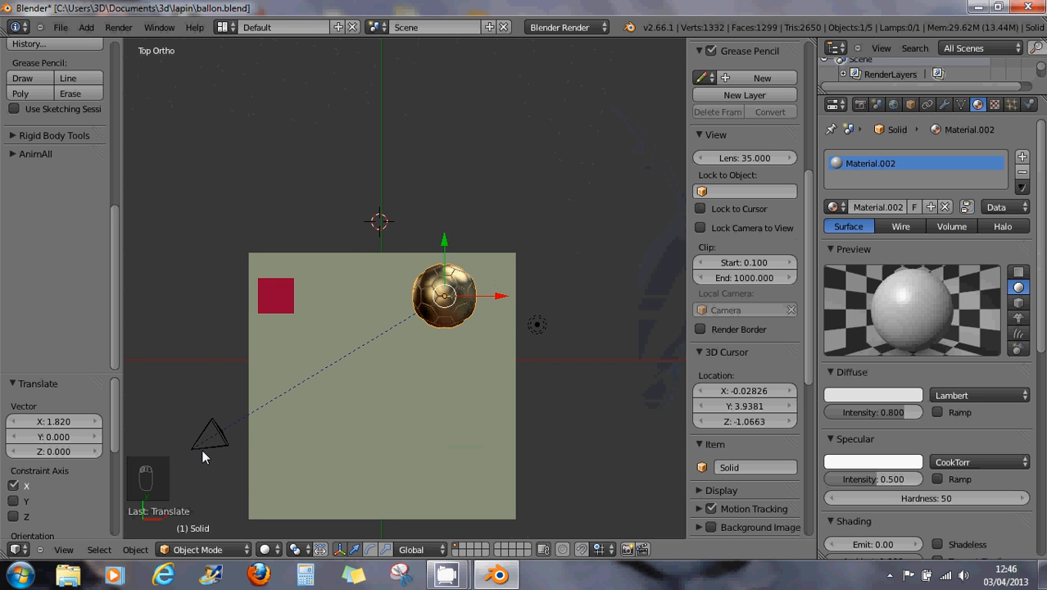
left_click_drag(444, 241, 449, 334)
left_click_drag(491, 376, 436, 385)
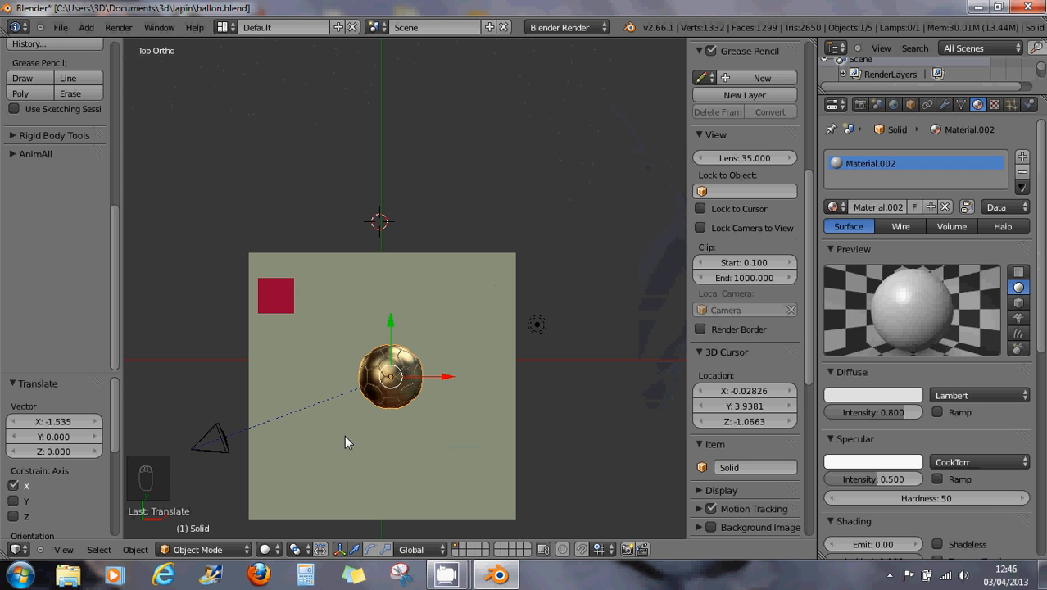
Try Clear Track on the camera without keeping its transformation, and undo it.
right_click(223, 441)
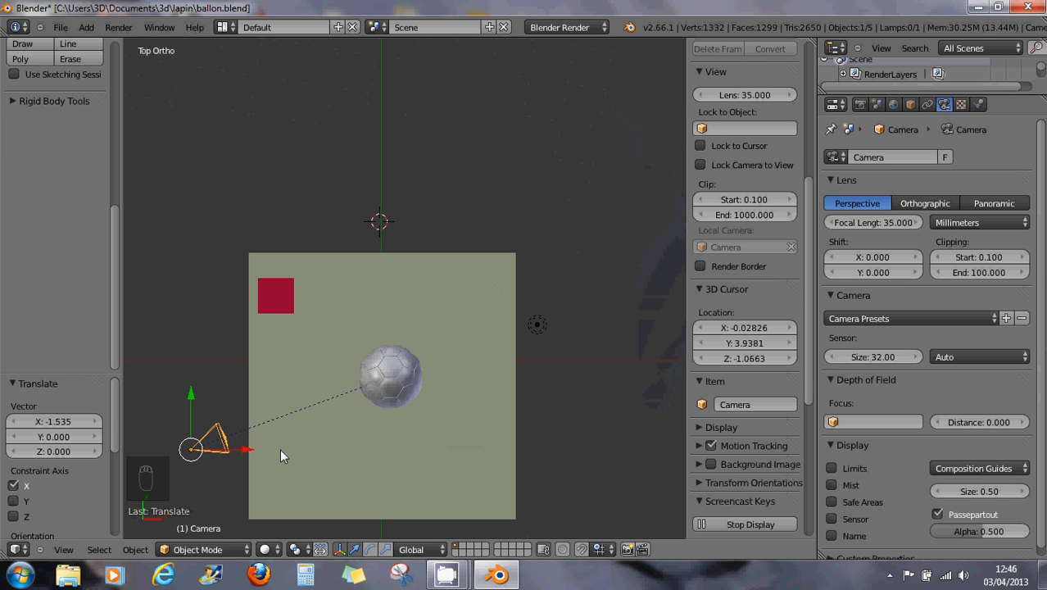
key("alt+t")
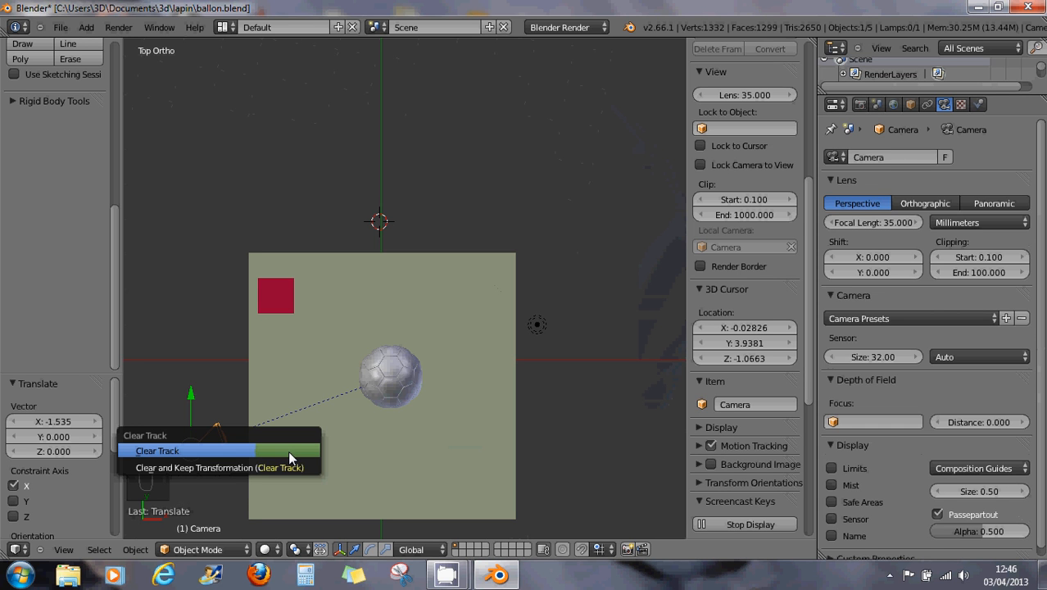
left_click(289, 451)
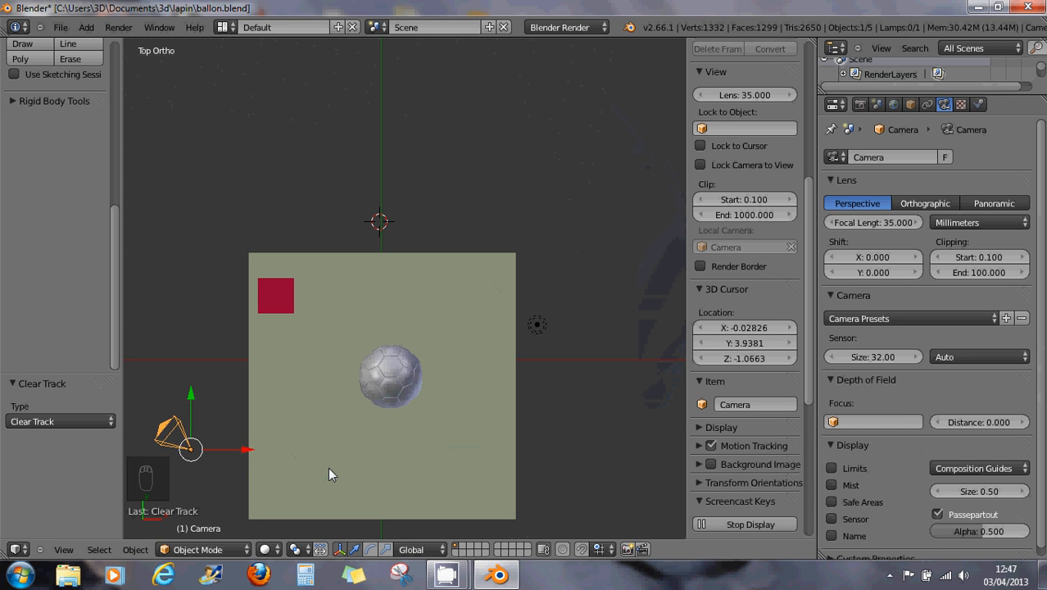
key("ctrl+z")
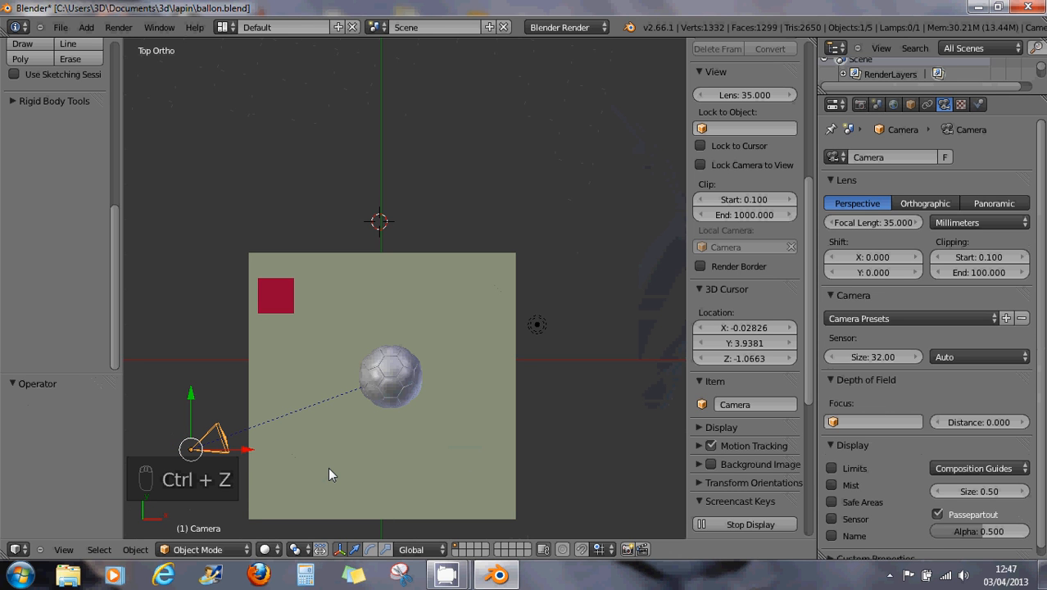
Remove the camera's tracking with Clear and Keep Transformation, and check the framing in camera view before returning to top view.
key("alt+t")
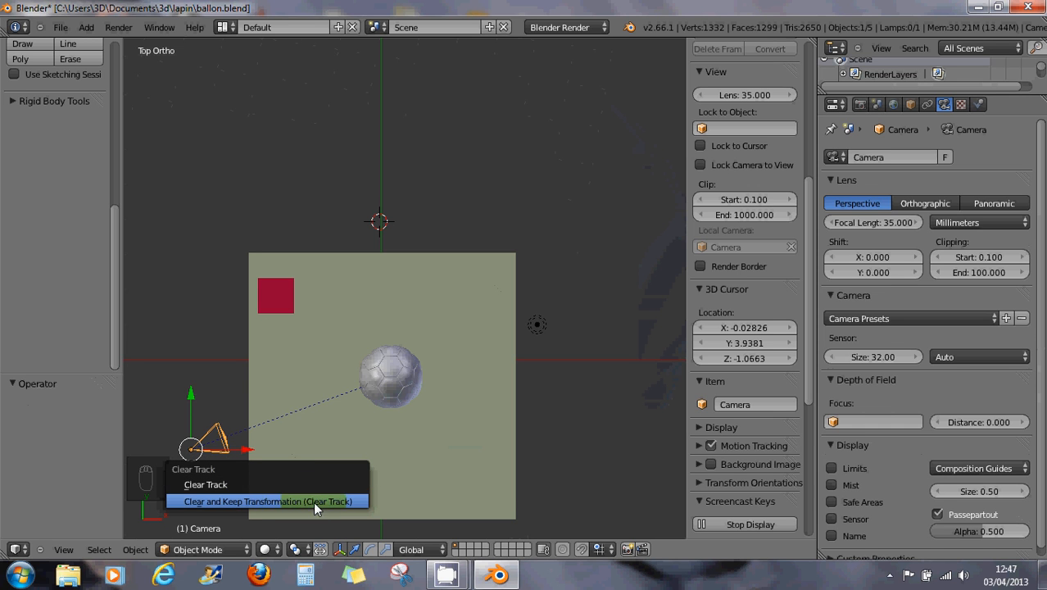
left_click(318, 504)
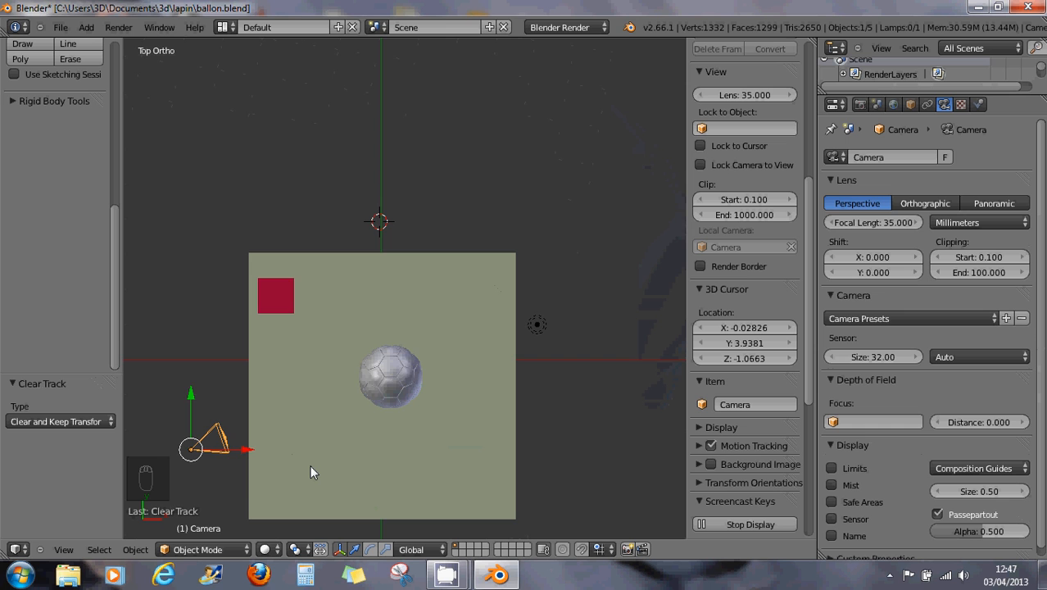
key("KP_0")
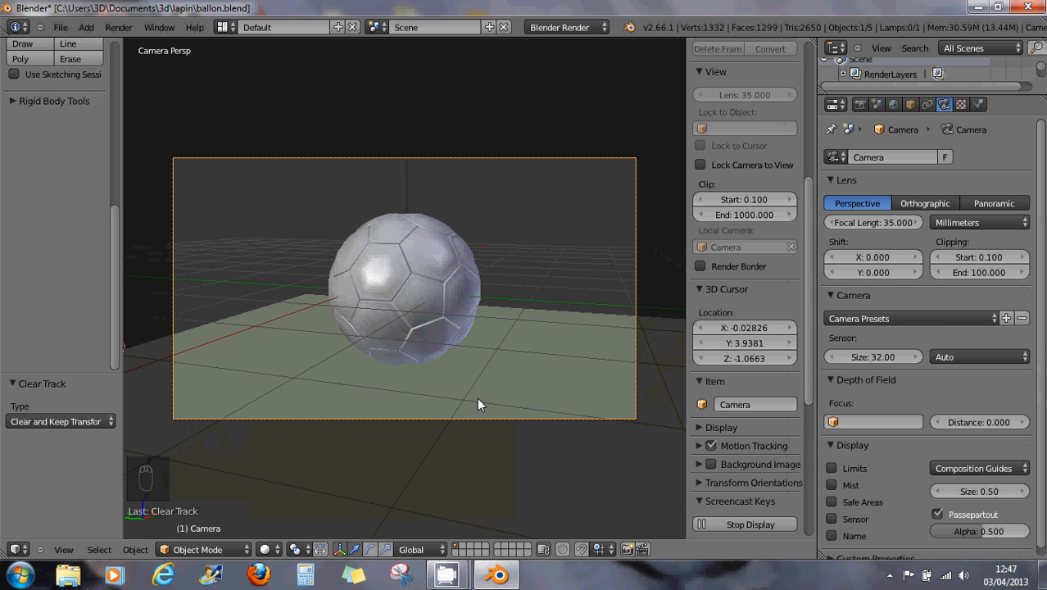
key("Escape")
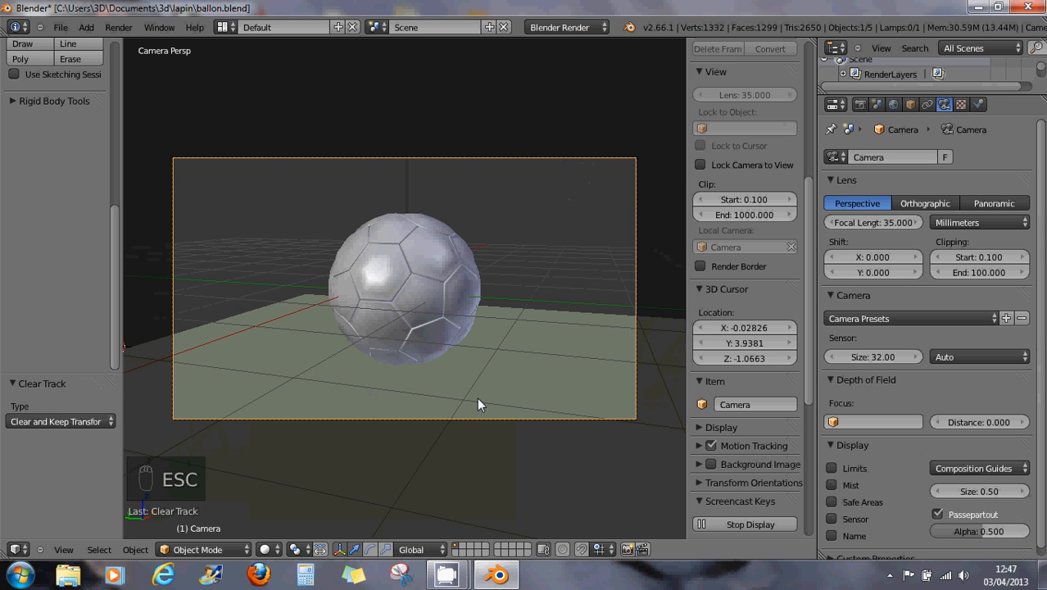
key("KP_7")
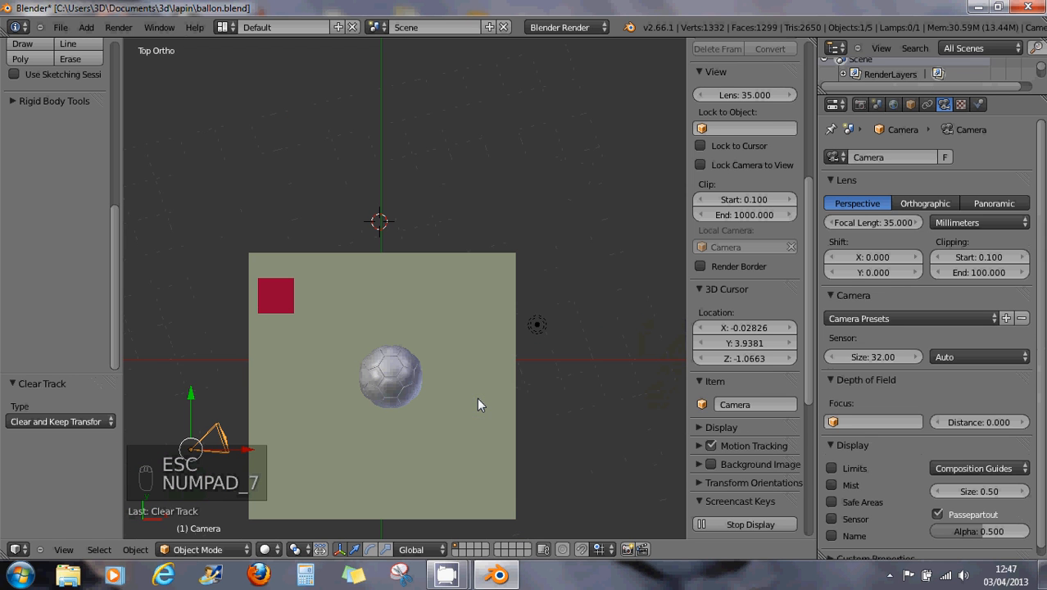
Move the camera about 3.991 along Y and turn on Lock Camera to View.
left_click_drag(192, 393, 202, 255)
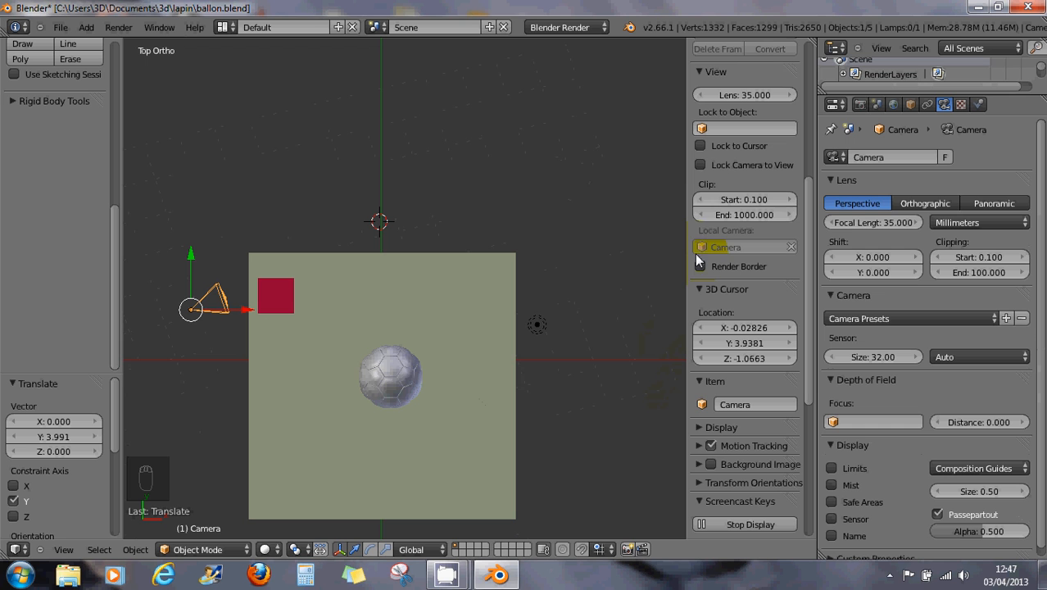
left_click(701, 166)
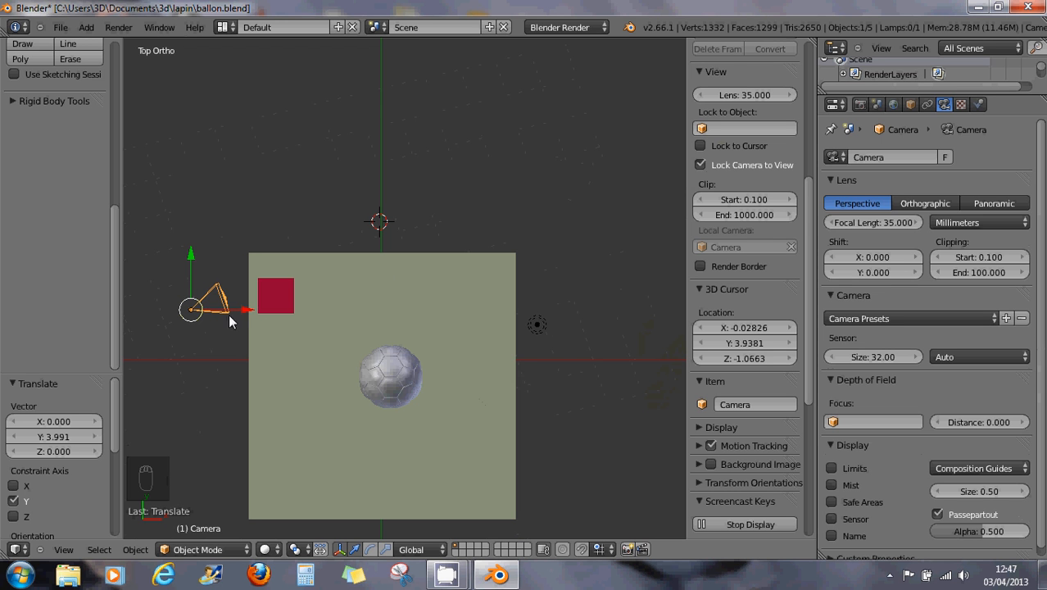
mouse_move(336, 382)
middle_mouse_down()
mouse_move(418, 323)
mouse_move(368, 364)
mouse_move(303, 381)
mouse_move(293, 351)
mouse_move(348, 365)
middle_mouse_up()
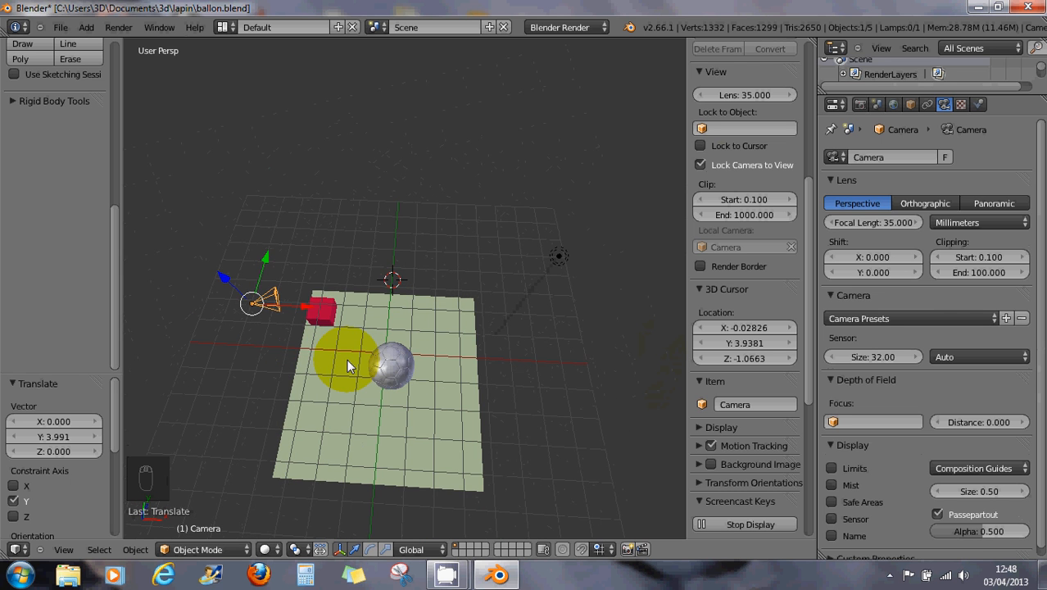
Orbit and dolly the locked camera through its own view to frame the ball, and check its position from the top.
key("KP_0")
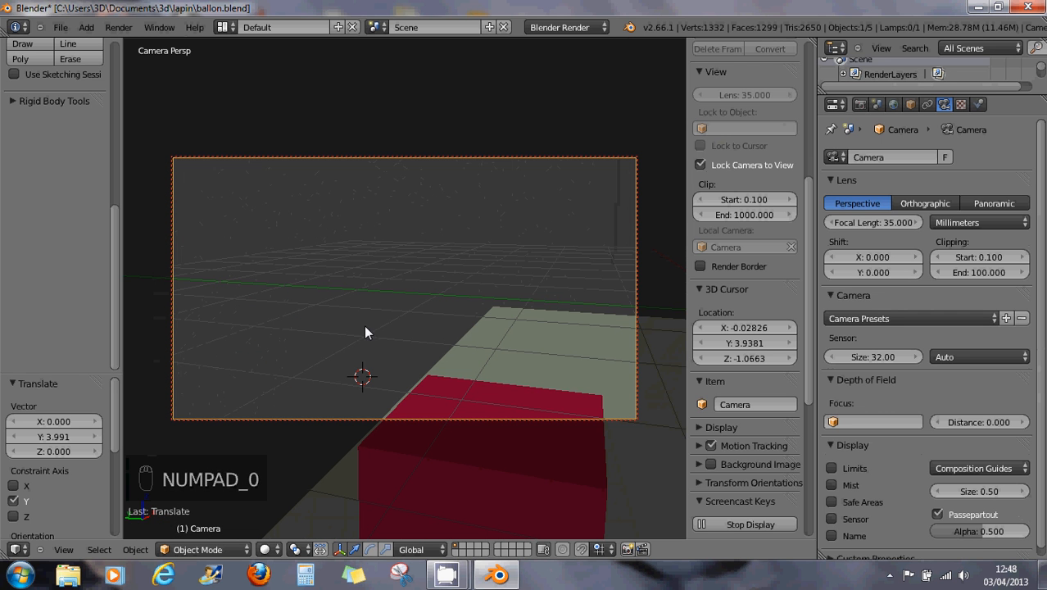
middle_click_drag(522, 309, 498, 367)
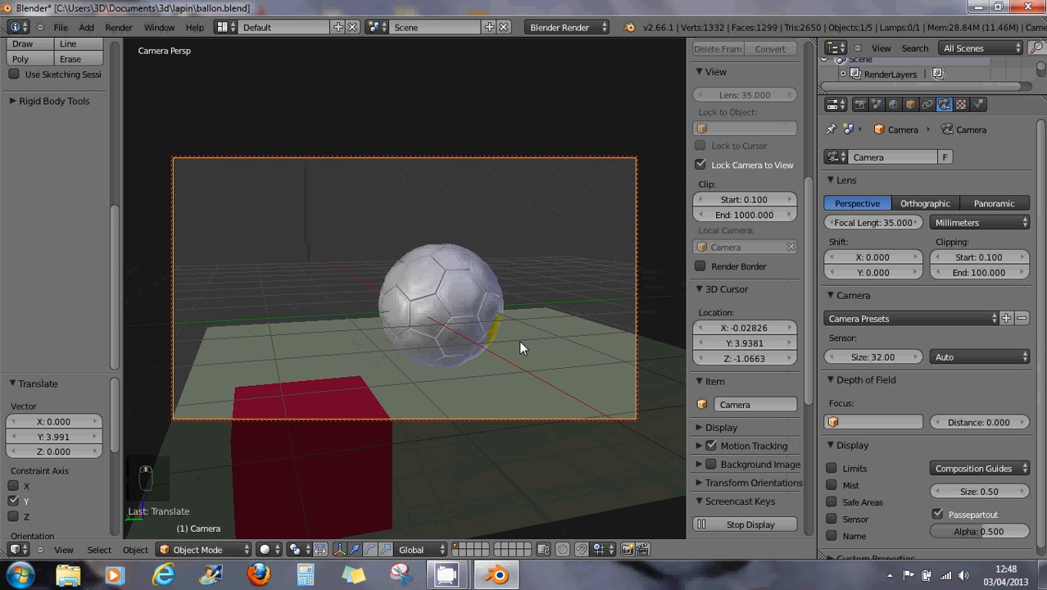
middle_click_drag(486, 342, 711, 313)
middle_click_drag(581, 336, 426, 297)
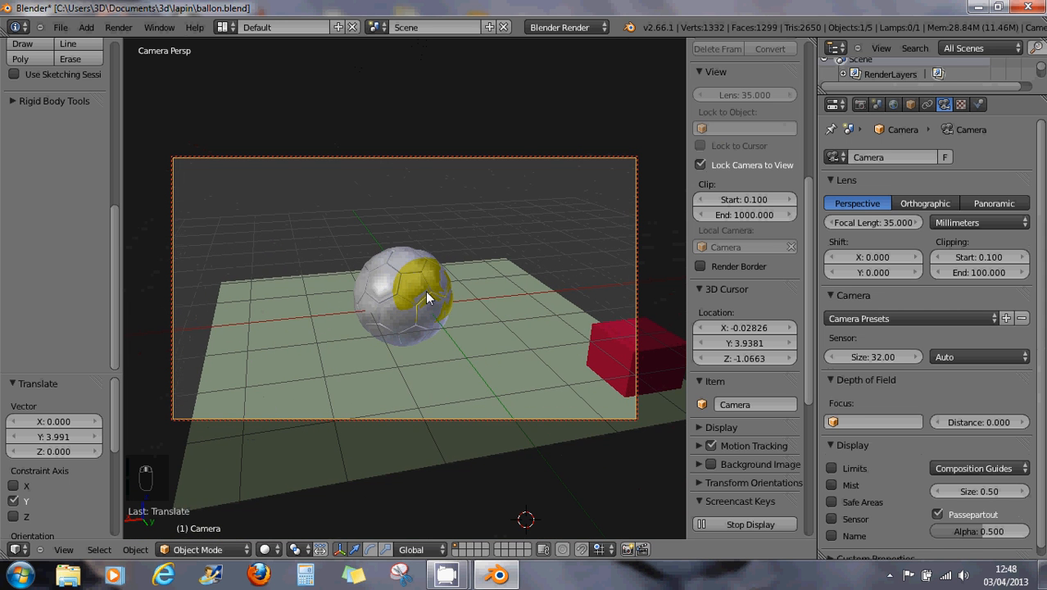
scroll(426, 297, "up", 2)
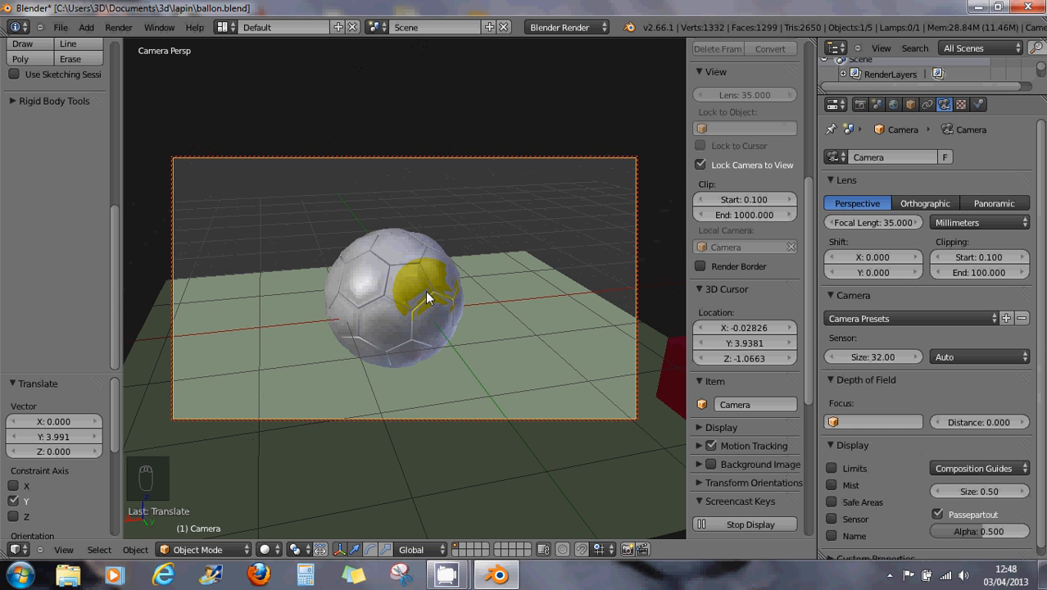
key("KP_7")
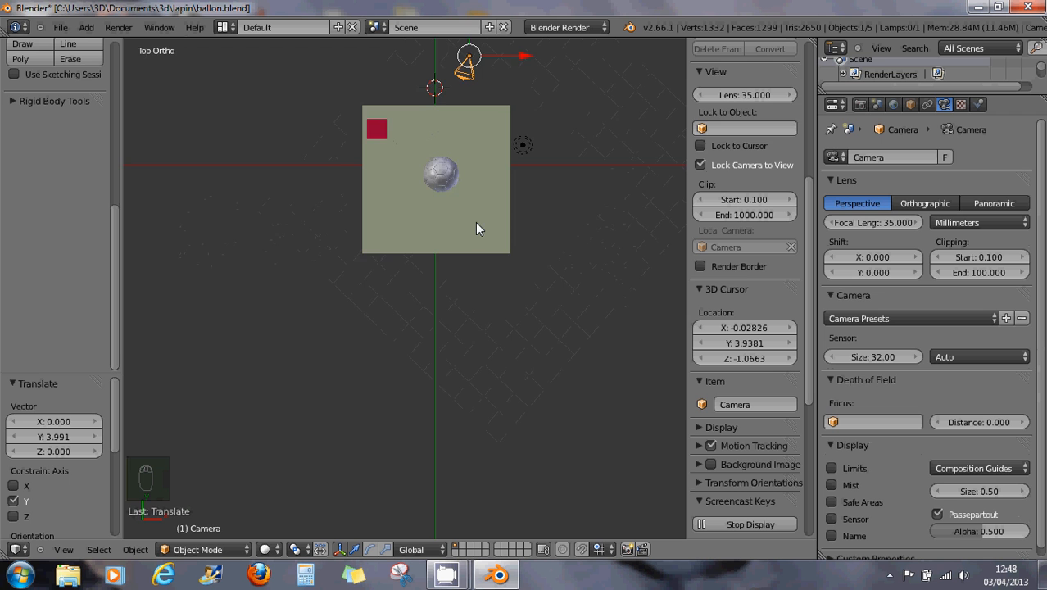
Dolly the camera in through its own view for a close-up of the ball.
key("KP_0")
scroll(431, 288, "up", 4)
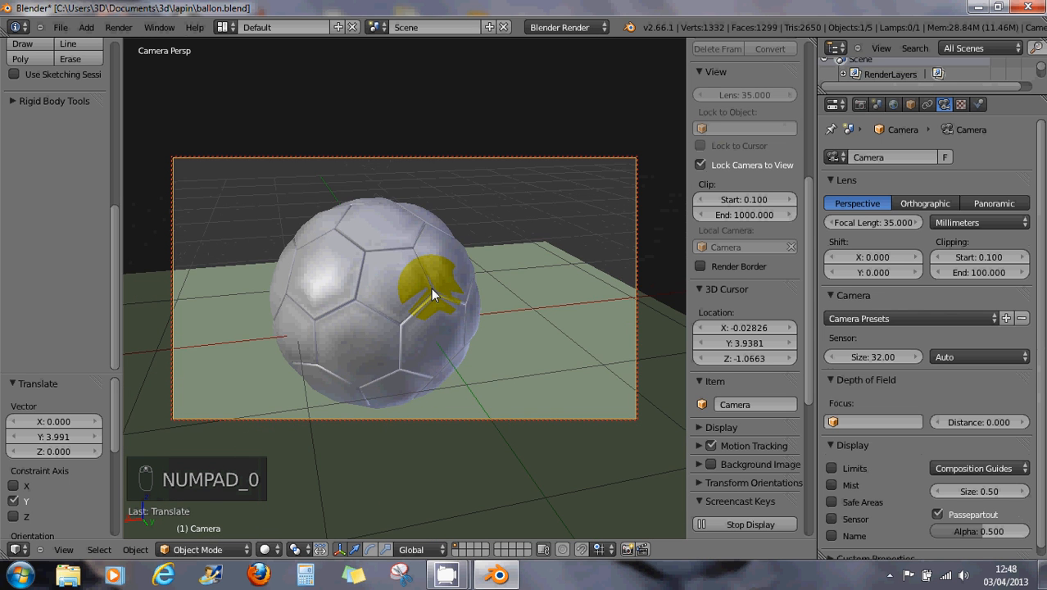
scroll(432, 288, "up", 3)
scroll(431, 287, "down", 3)
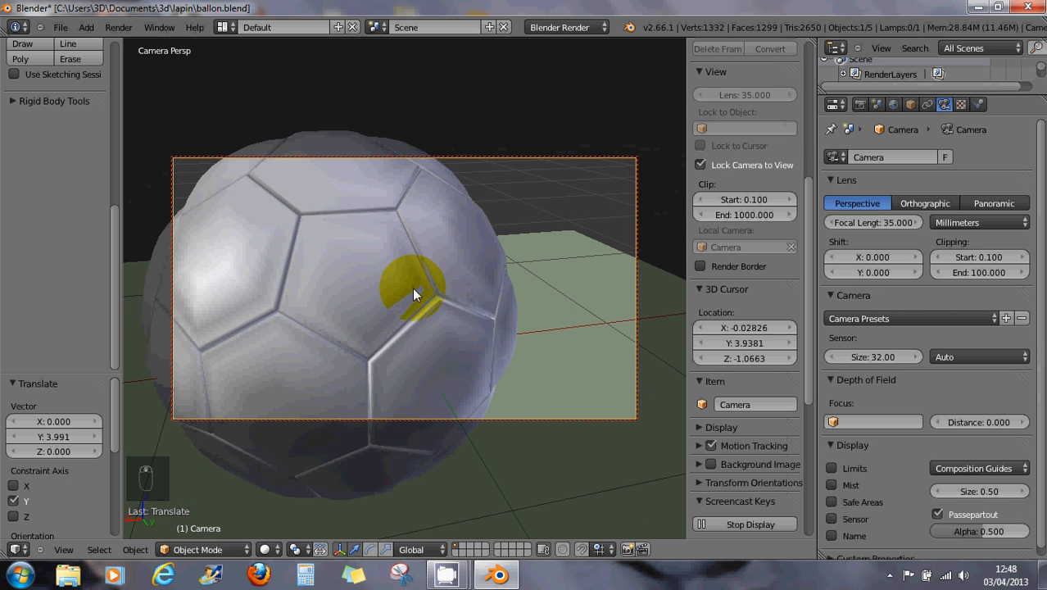
Pan and dolly the camera in on the edge of the ball, and check the camera's position in top view.
middle_click_drag(414, 290, 456, 285)
scroll(446, 286, "up", 3)
scroll(447, 286, "down", 3)
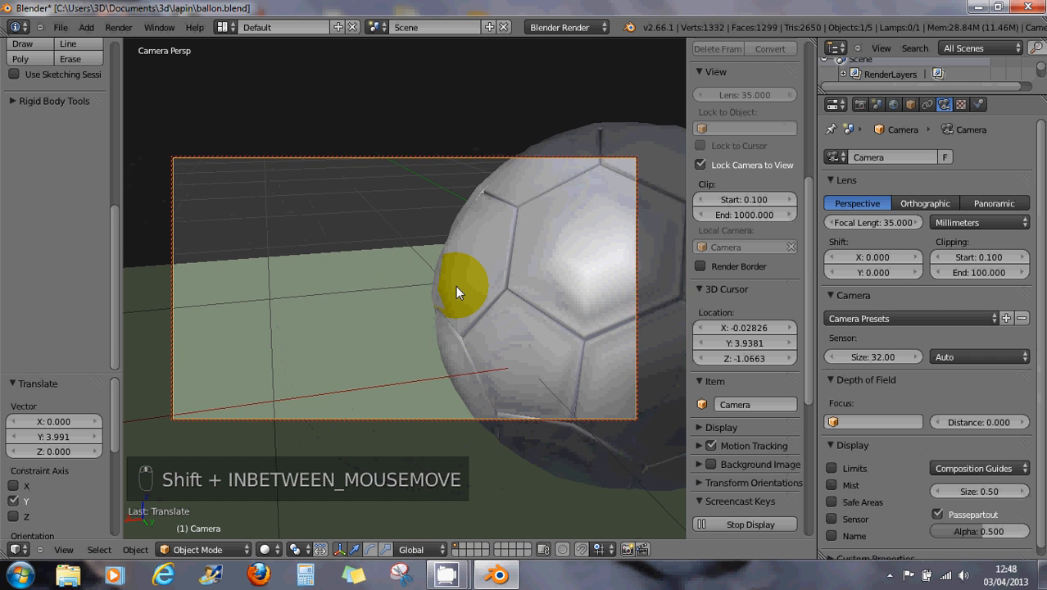
scroll(456, 285, "up", 3)
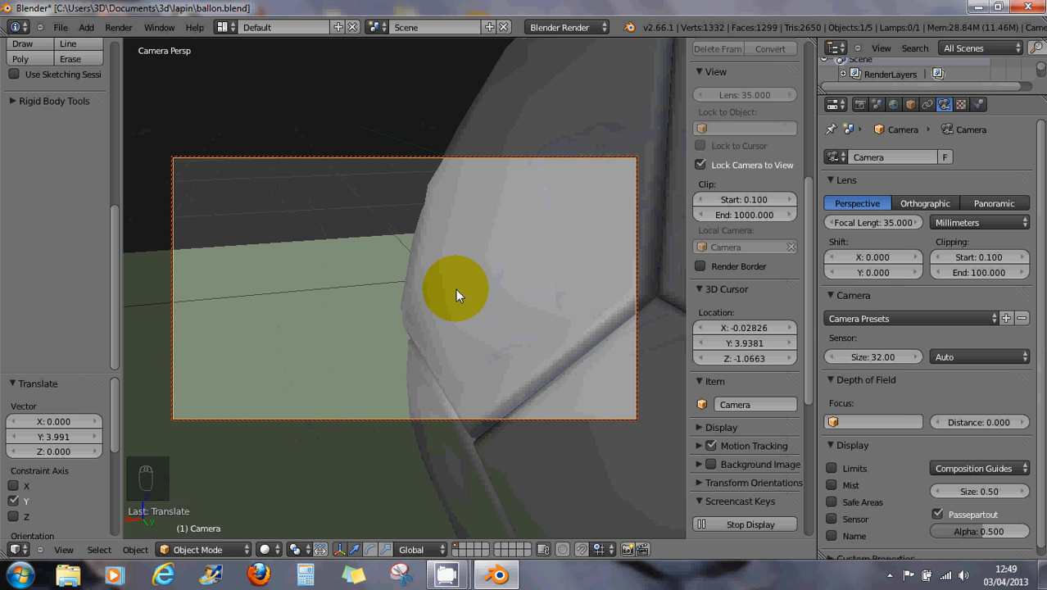
key("KP_7")
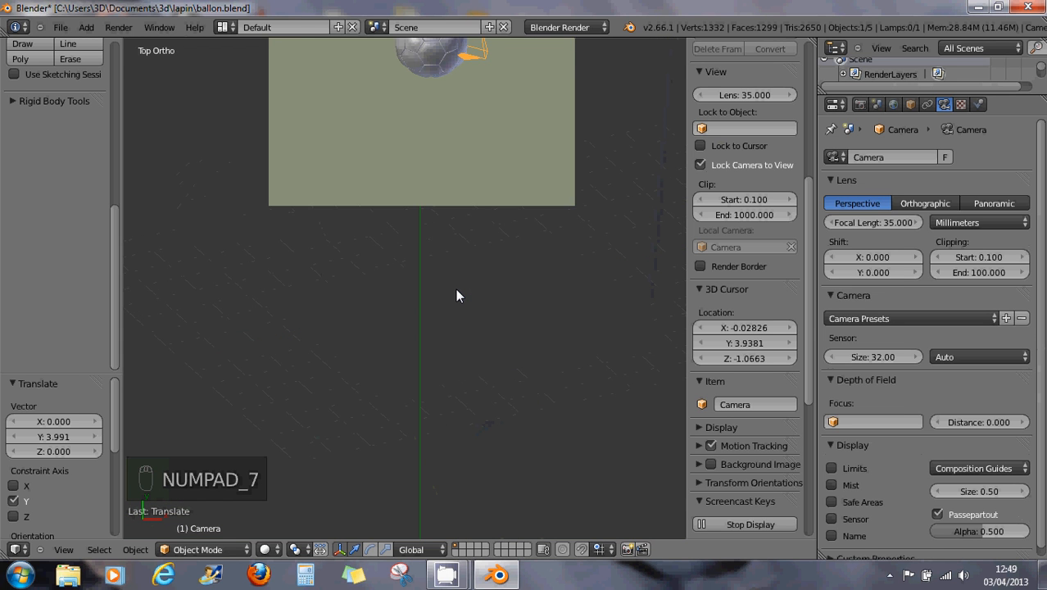
scroll(457, 290, "down", 1)
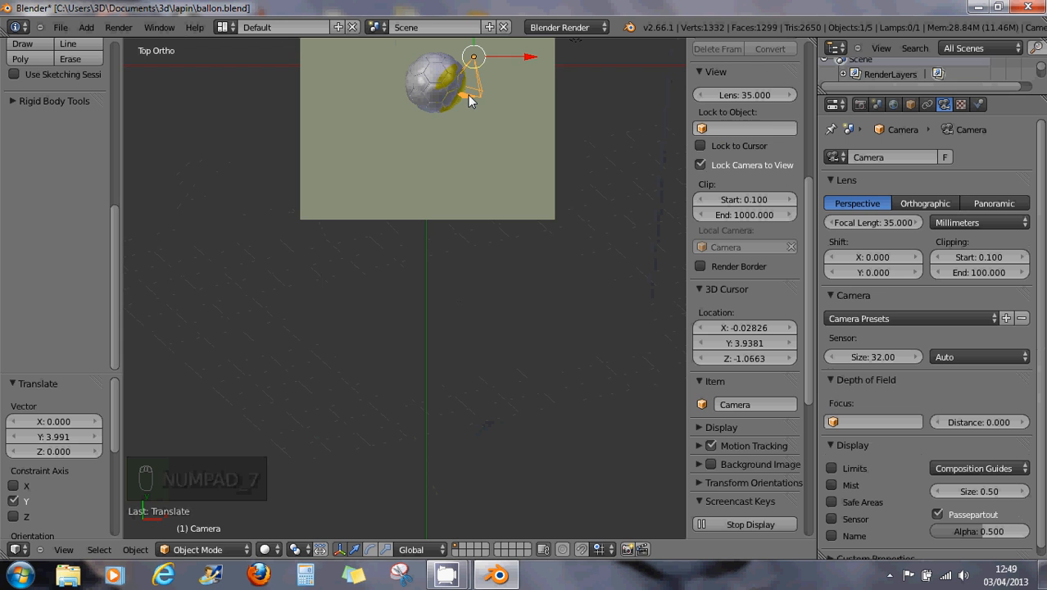
Render a test image of the ball close-up, close the render, and turn off Lock Camera to View.
key("F12")
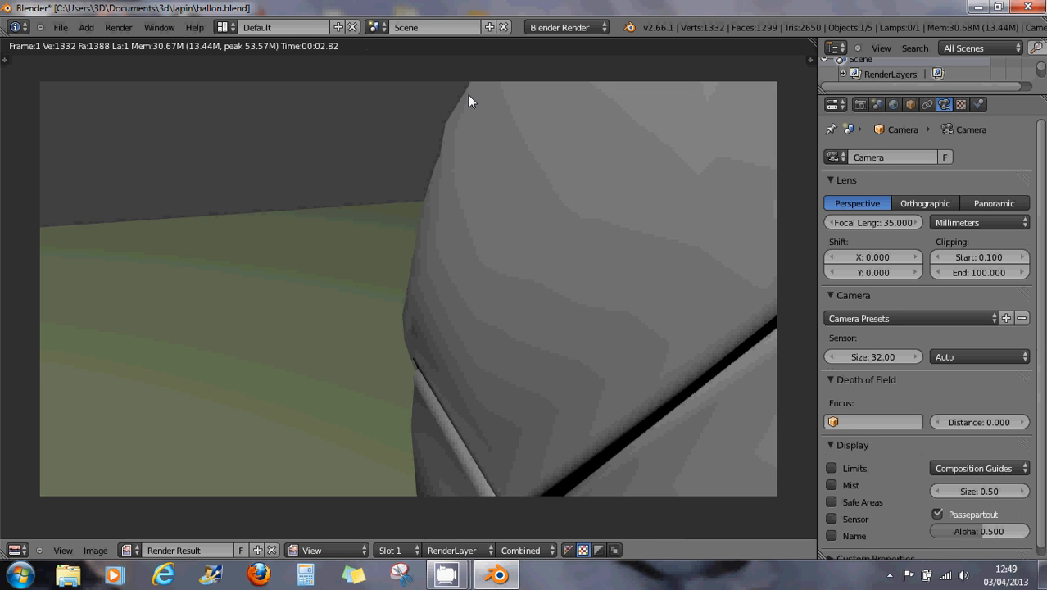
key("Escape")
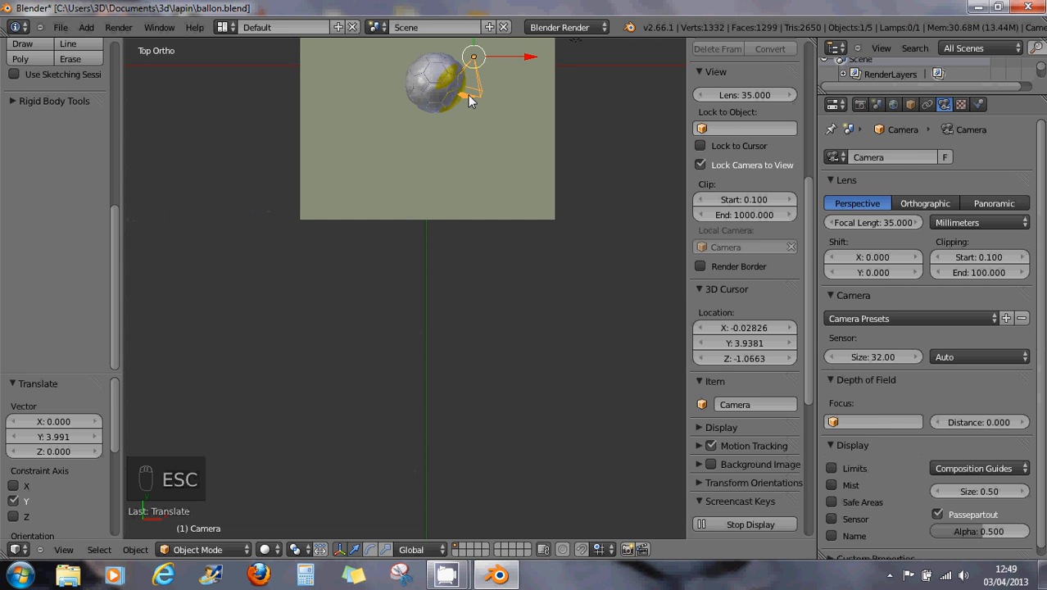
left_click(701, 166)
Move the camera back from the ball in top view, starting about 1.376 along Y and ending with about -0.617 along X.
scroll(494, 163, "down", 4)
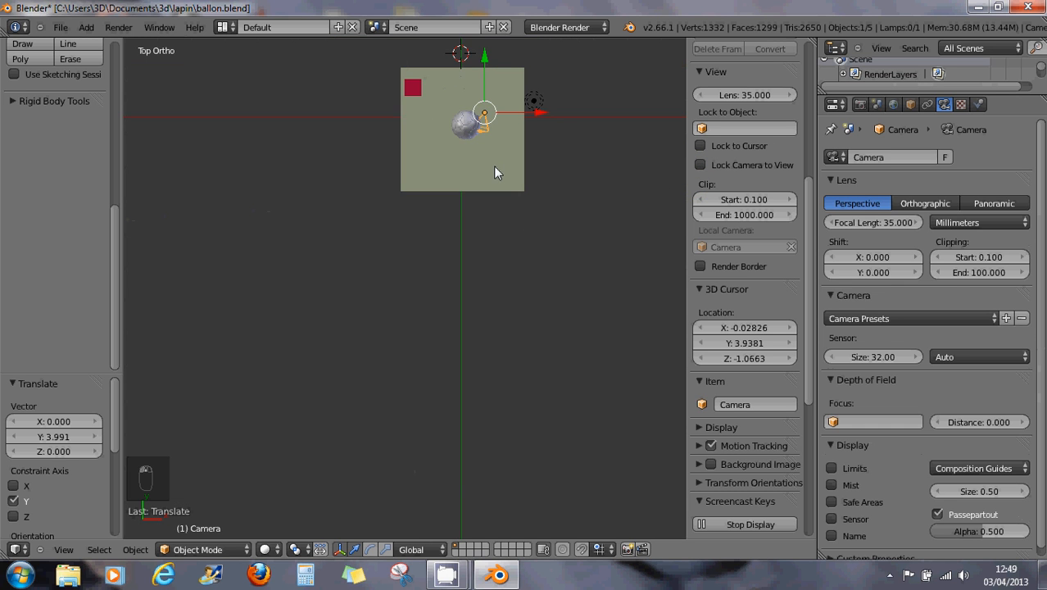
middle_click_drag(494, 168, 457, 236, "shift")
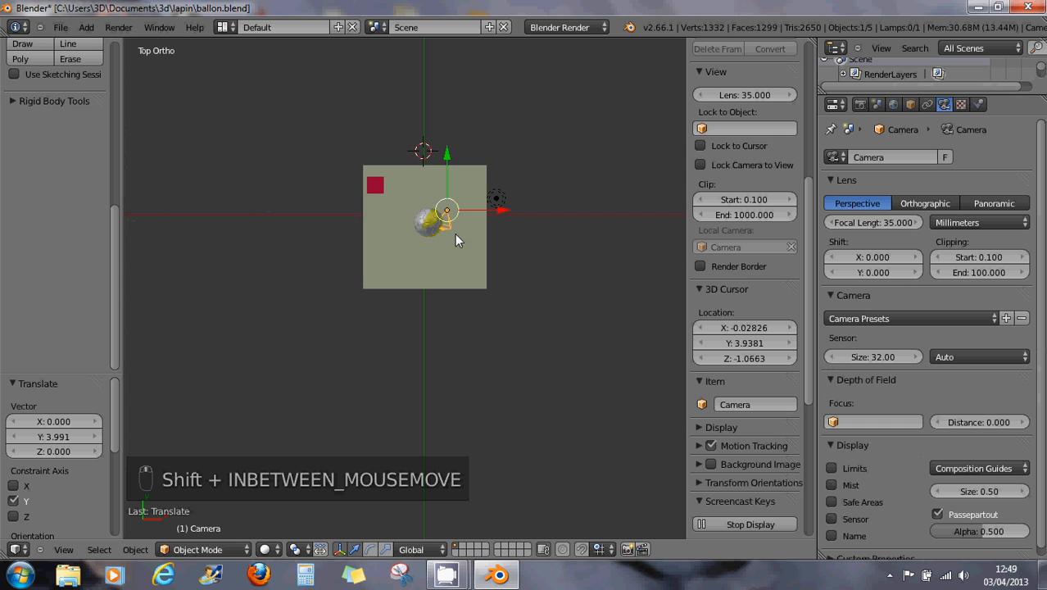
left_click_drag(447, 156, 445, 133)
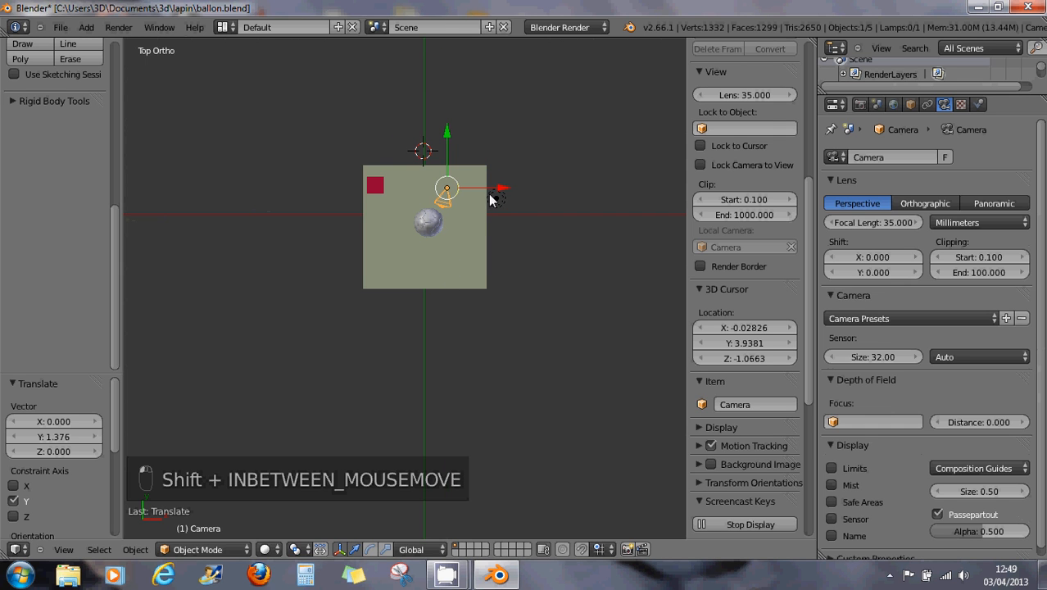
left_click_drag(503, 193, 510, 193)
left_click_drag(455, 132, 453, 119)
left_click_drag(511, 174, 504, 175)
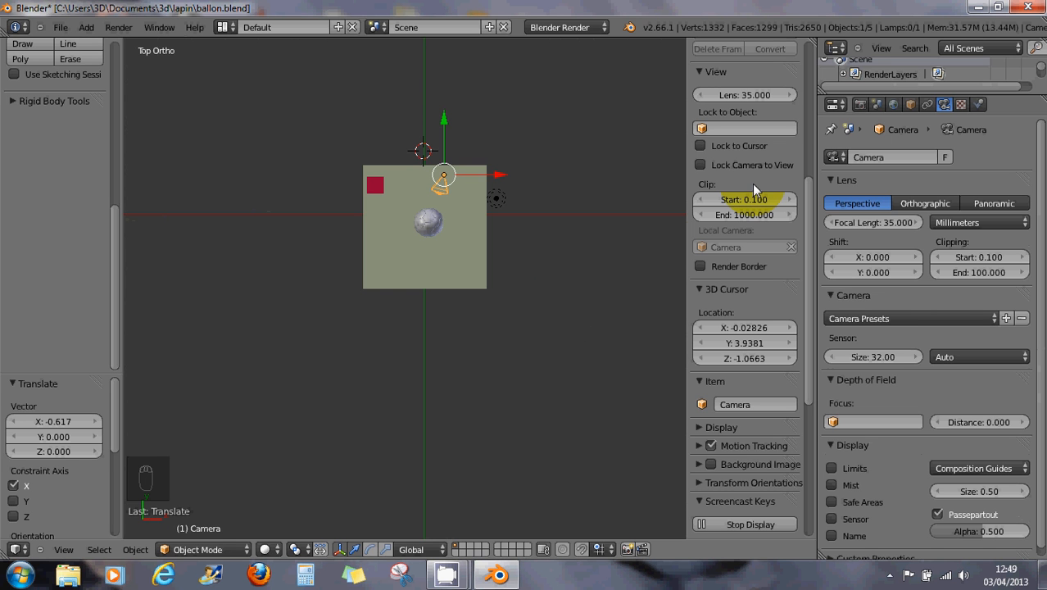
Close the Blender window.
left_click(1028, 8)
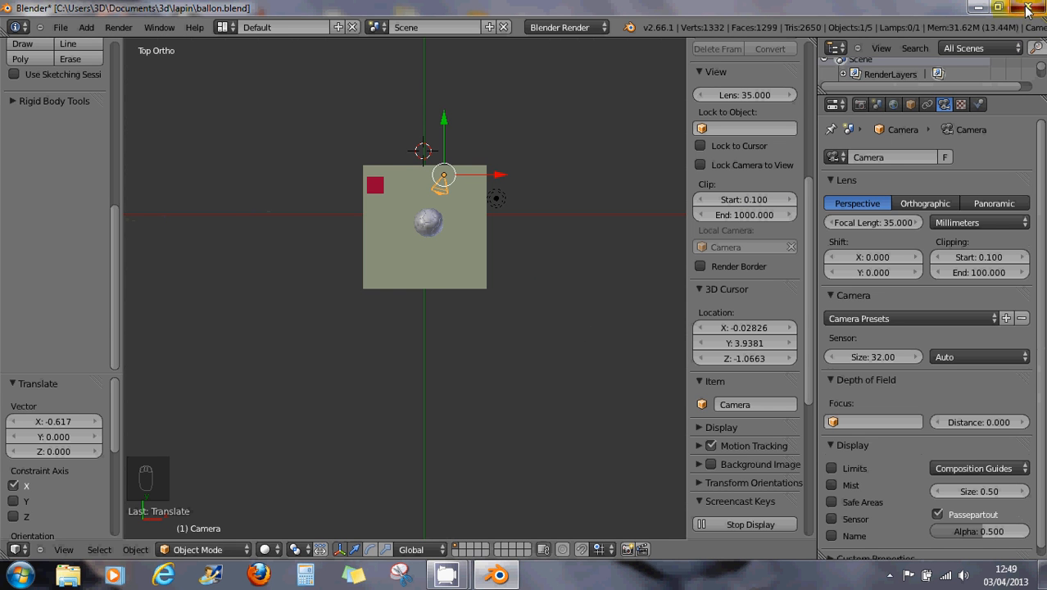